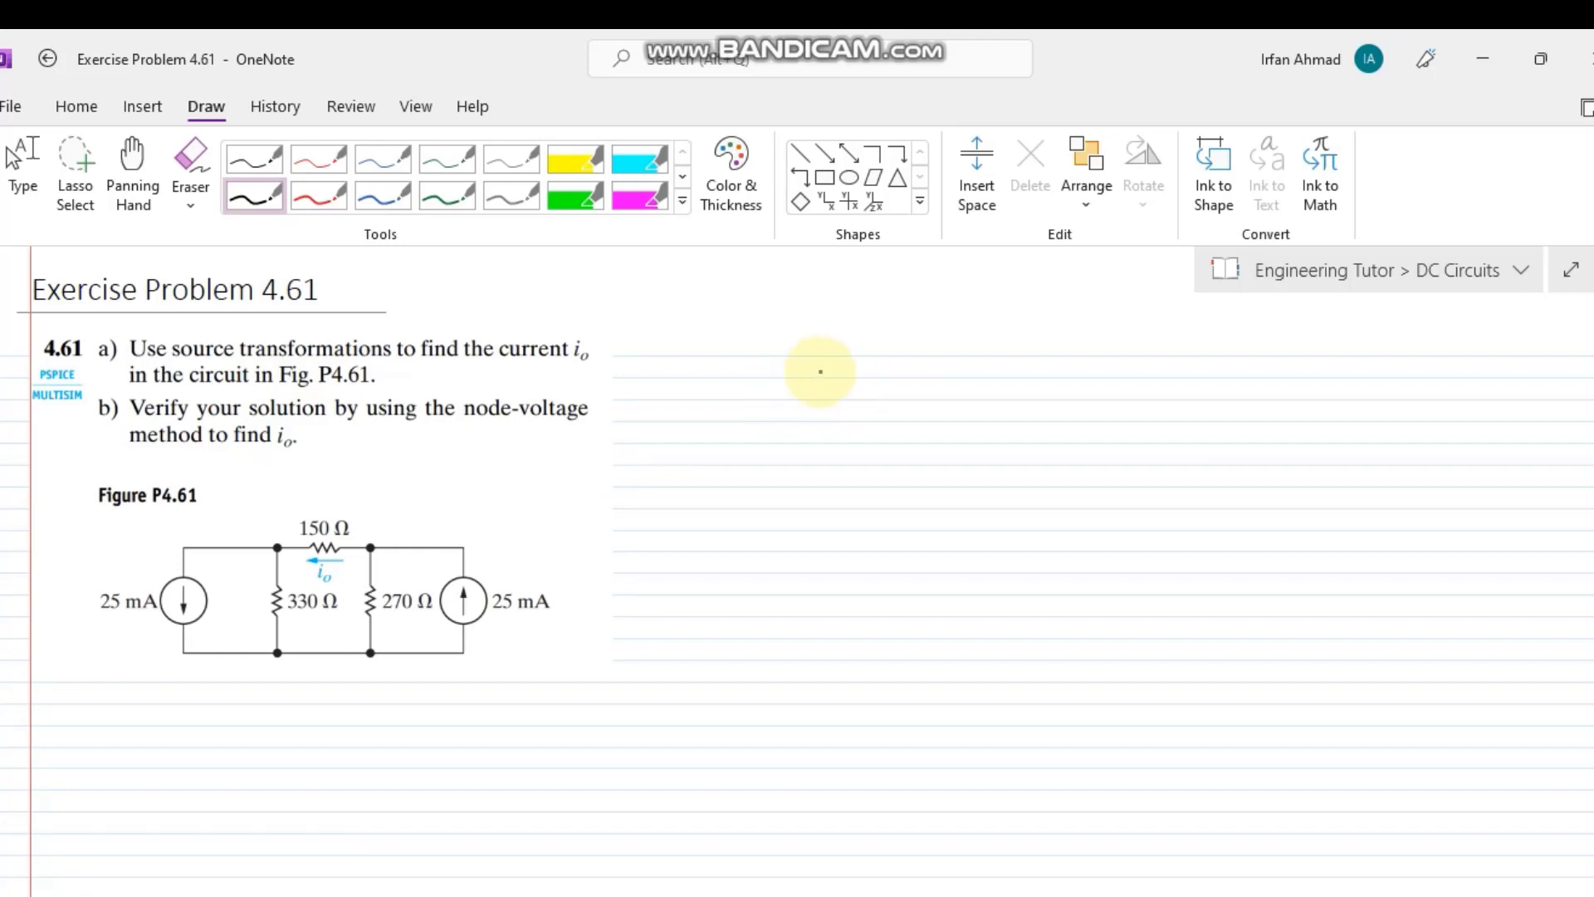
Step: Draw the voltage source circle with its top resistor wire, bottom wire and open terminal
mouse_move(786, 364)
mouse_down()
mouse_move(776, 403)
mouse_move(798, 410)
mouse_move(773, 417)
mouse_move(787, 392)
mouse_move(777, 401)
mouse_move(808, 467)
mouse_up()
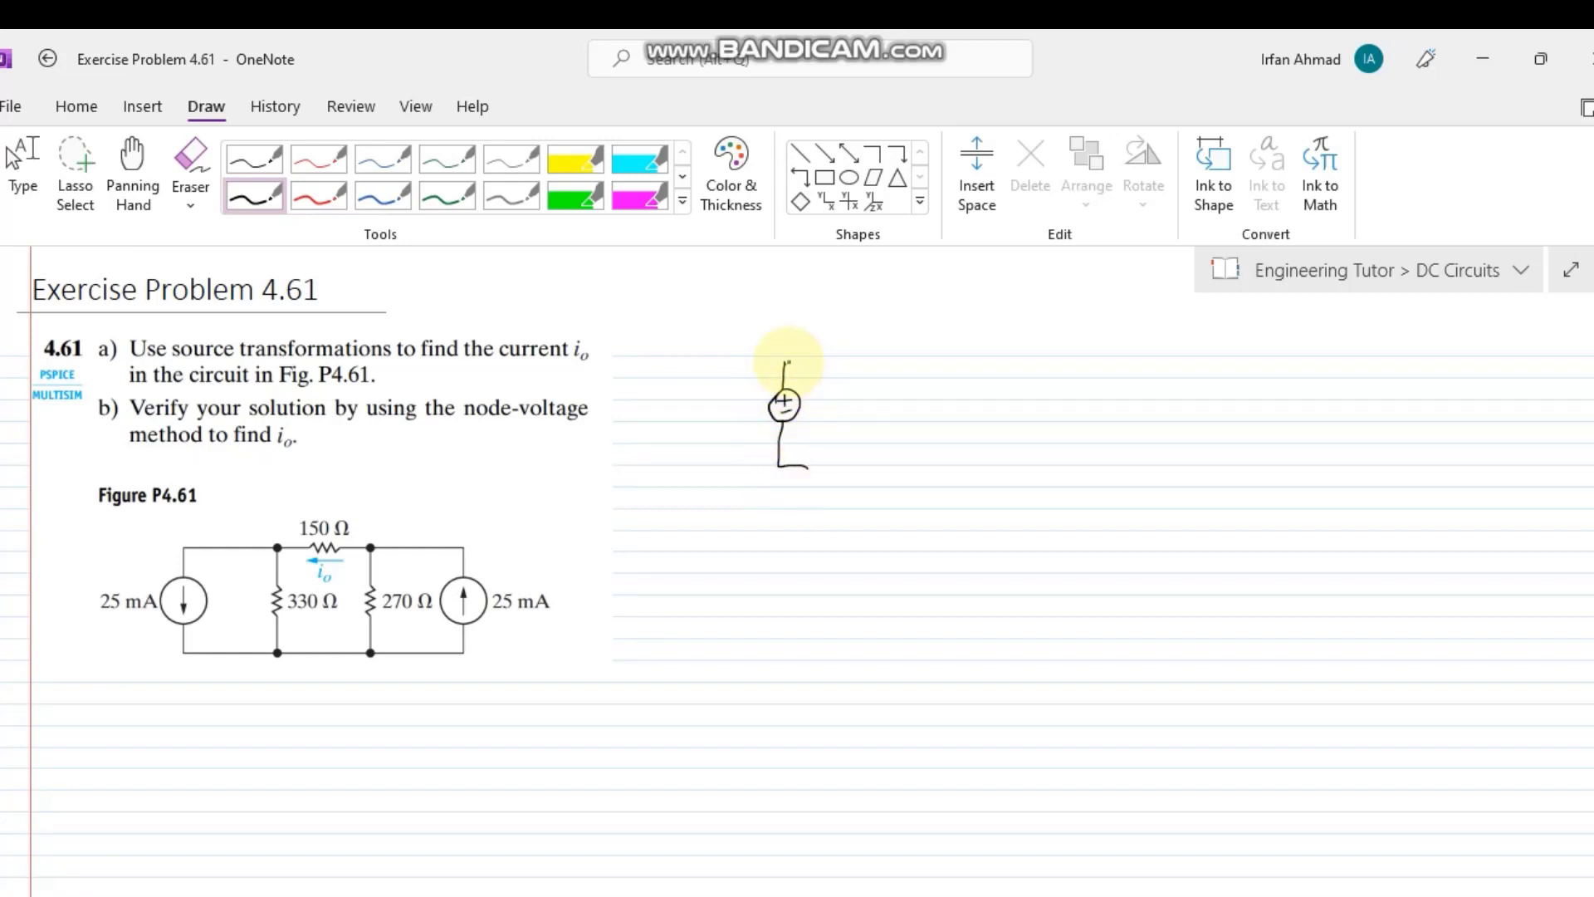
drag(784, 364, 890, 365)
drag(805, 467, 862, 467)
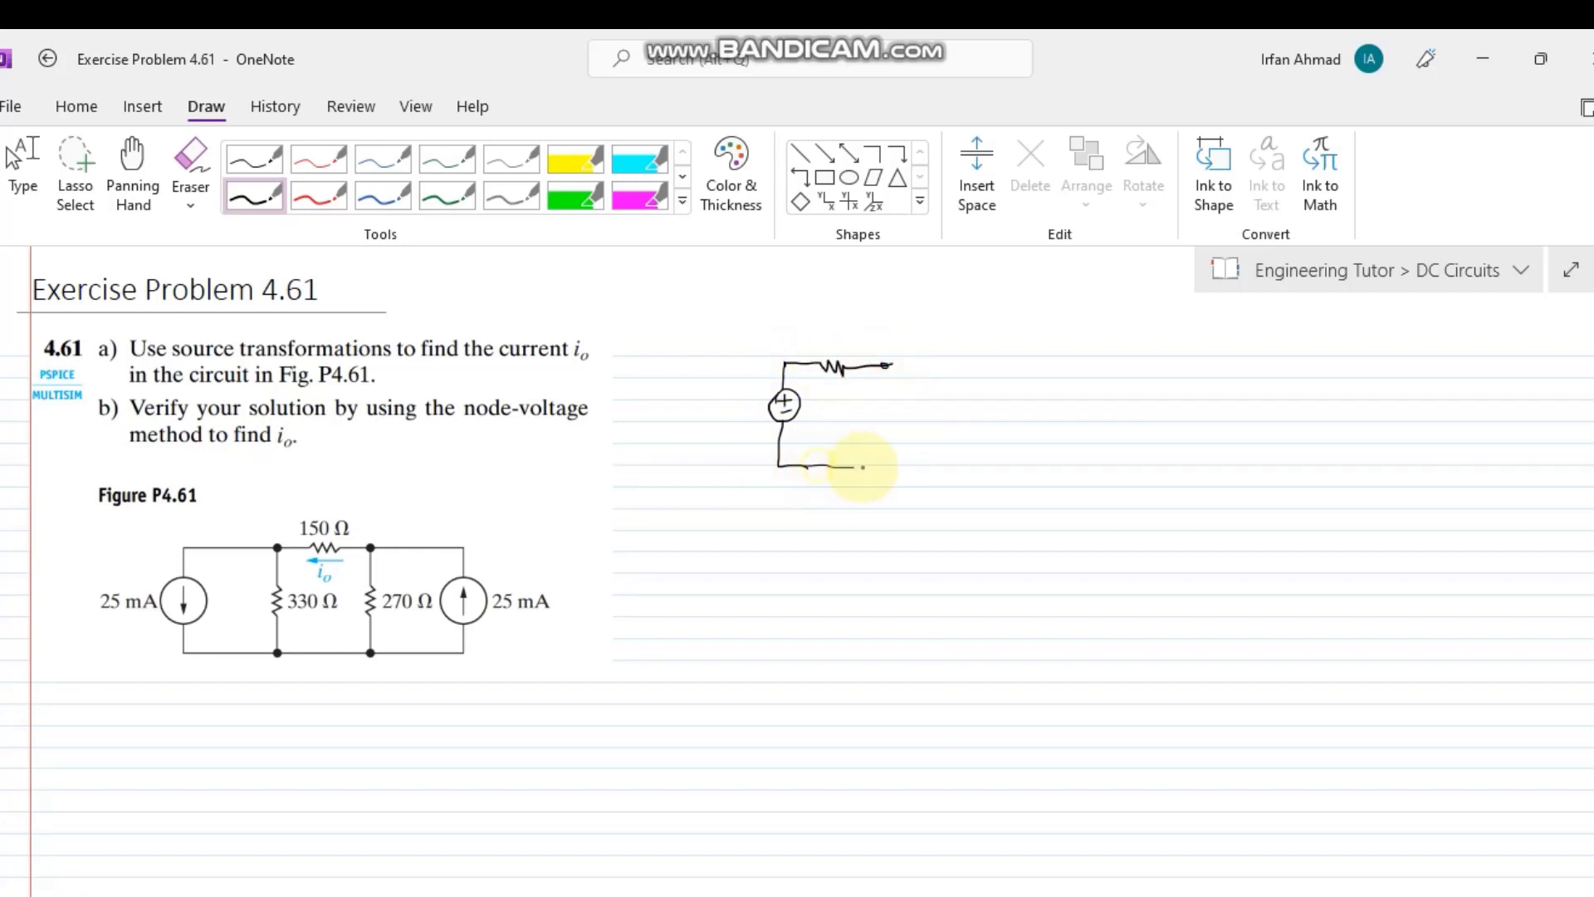
drag(883, 363, 891, 365)
Step: Label the source Vs and the resistor R, then draw a double-headed equivalence arrow
drag(733, 400, 751, 400)
click(749, 413)
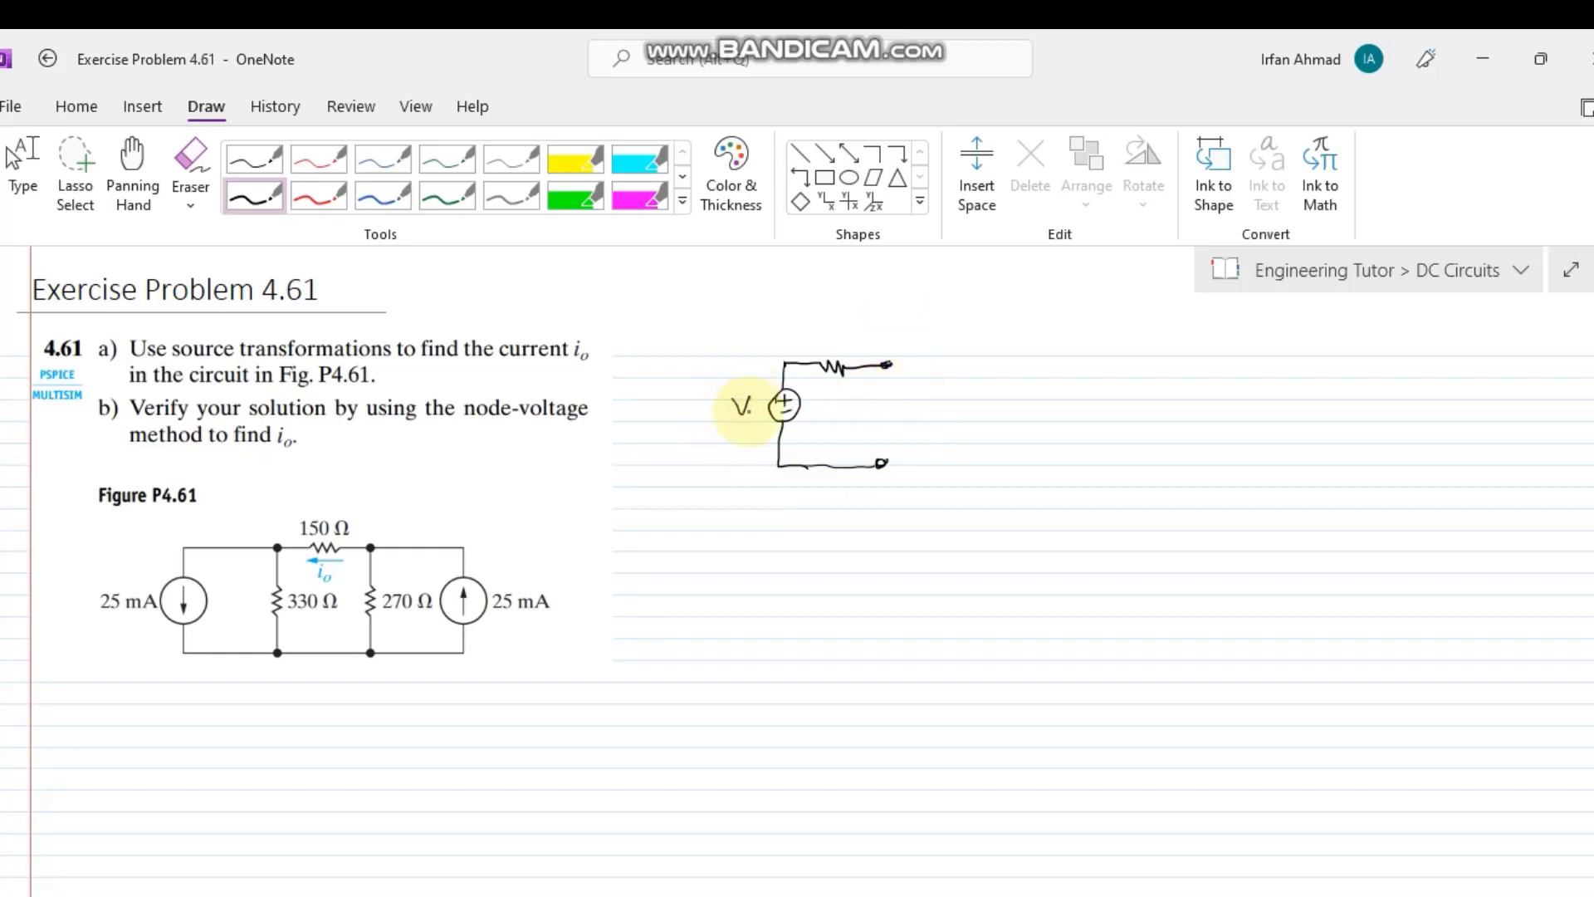
mouse_move(835, 328)
mouse_down()
mouse_move(834, 353)
mouse_move(850, 353)
mouse_up()
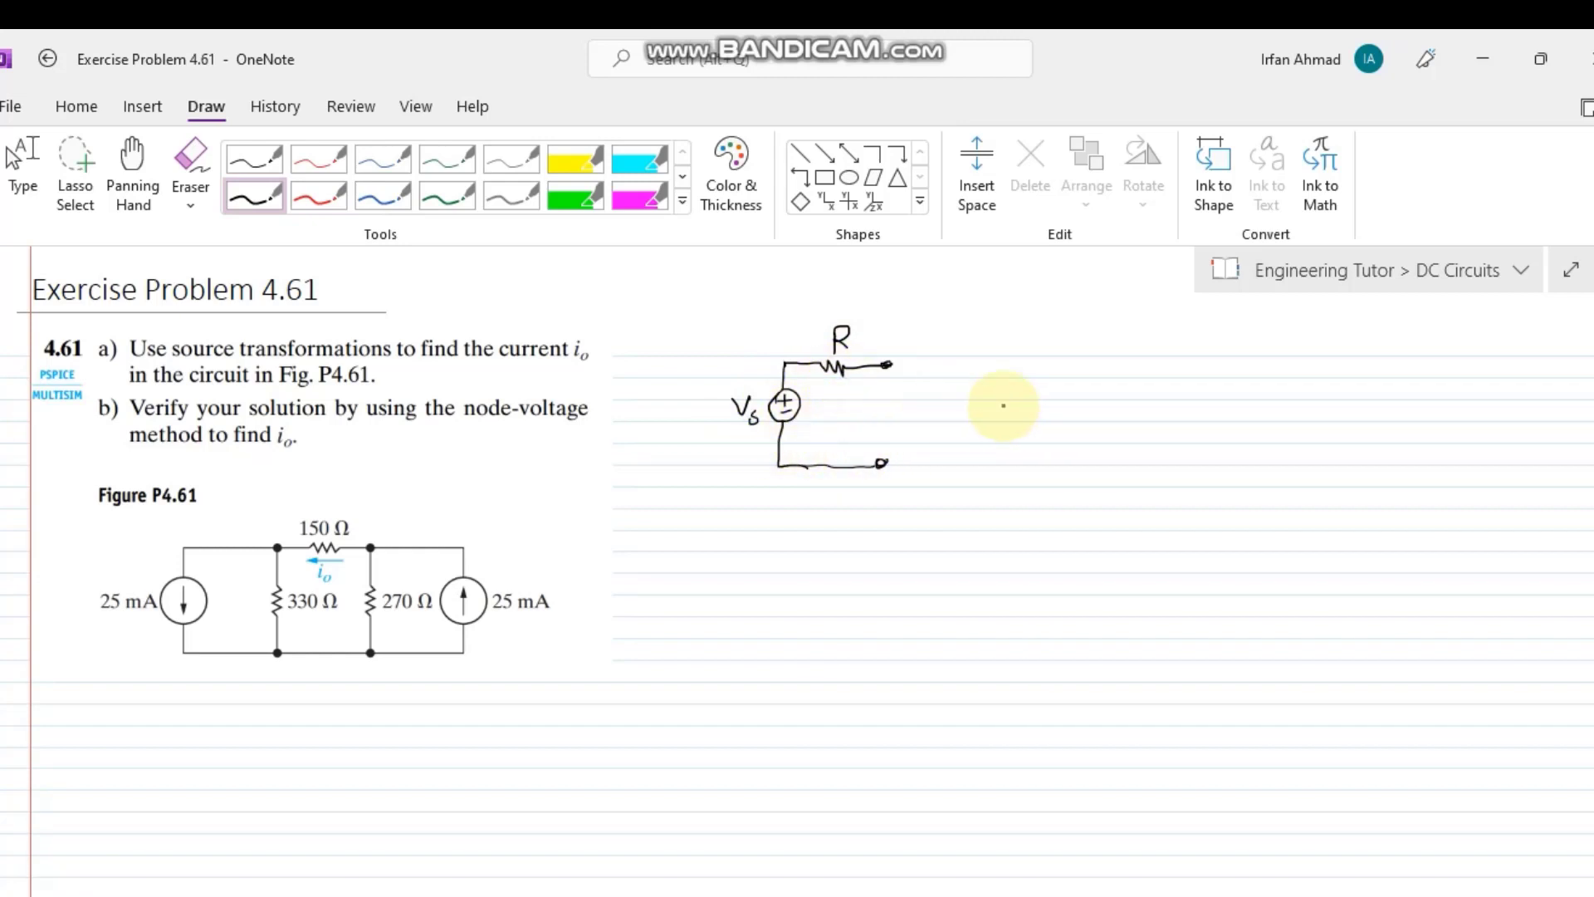
mouse_move(977, 404)
mouse_down()
mouse_move(930, 409)
mouse_move(973, 415)
mouse_move(946, 418)
mouse_up()
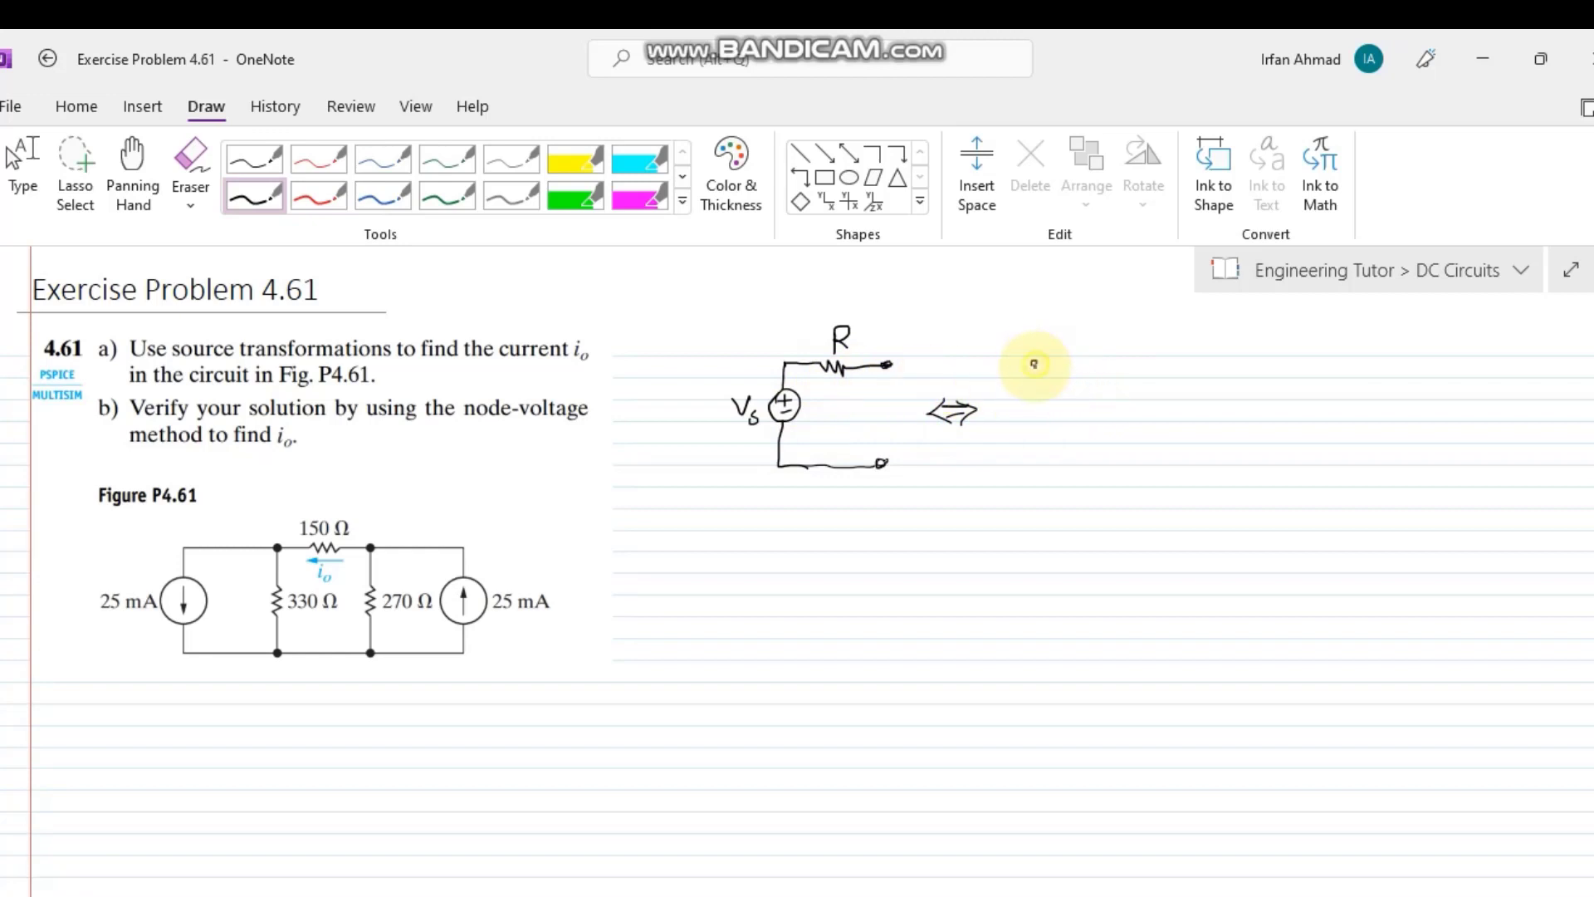
Step: Draw the current source in parallel with resistor R, with an upward arrow inside the source
mouse_move(1034, 363)
mouse_down()
mouse_move(1085, 357)
mouse_move(1093, 388)
mouse_move(1075, 454)
mouse_move(1039, 453)
mouse_up()
mouse_move(1091, 360)
mouse_down()
mouse_move(1156, 353)
mouse_move(1159, 393)
mouse_move(1143, 404)
mouse_move(1175, 420)
mouse_move(1127, 461)
mouse_up()
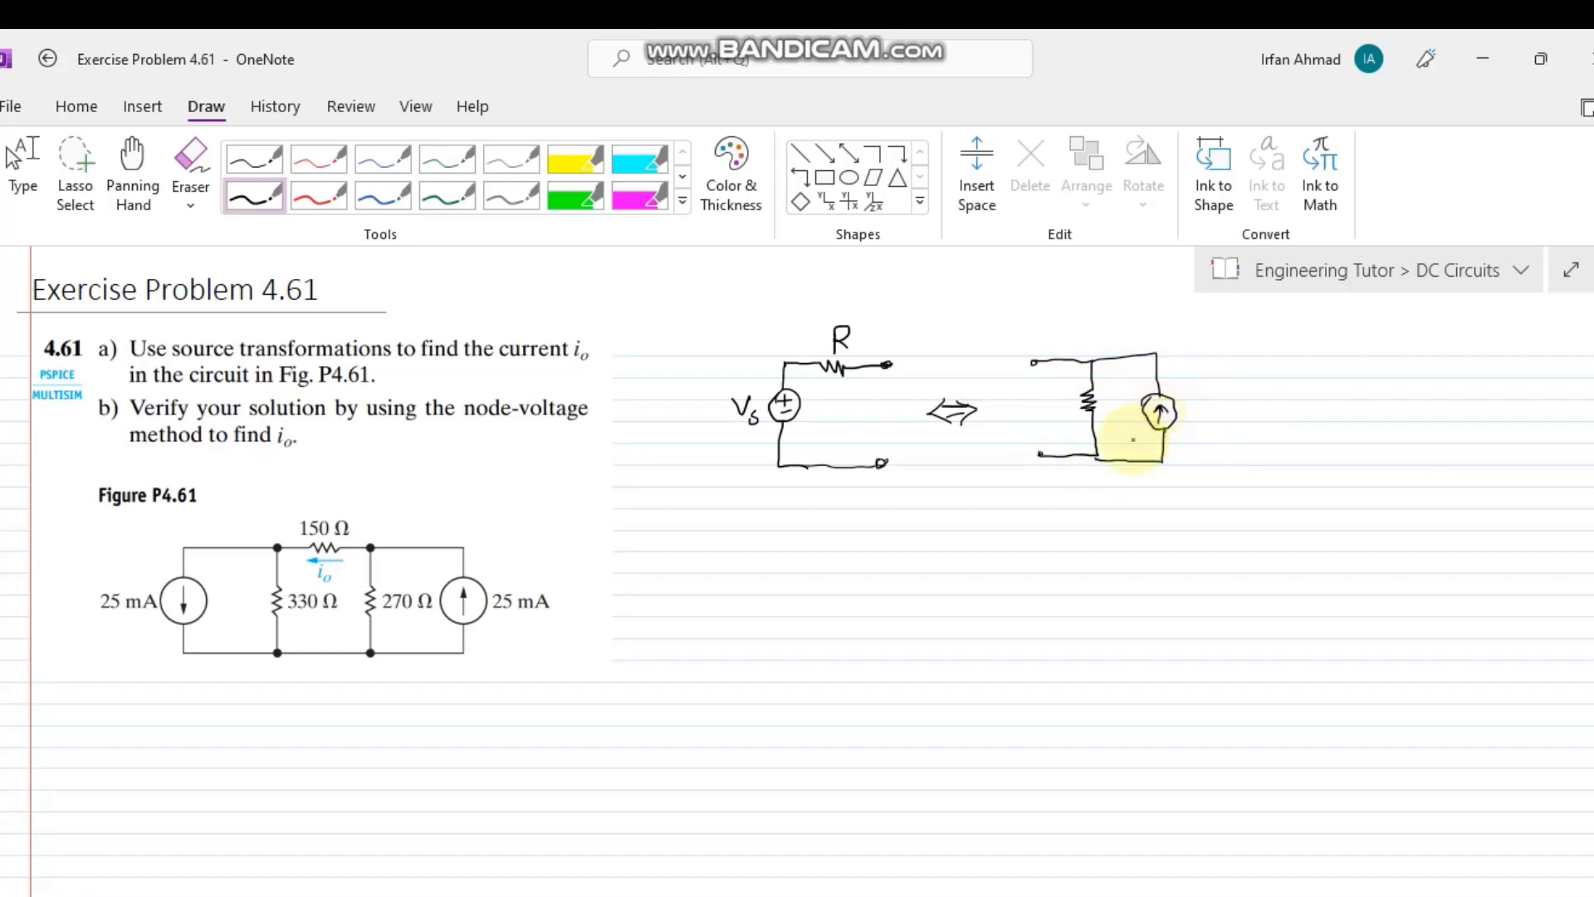
mouse_move(1152, 416)
mouse_down()
mouse_move(1167, 413)
mouse_move(1121, 415)
mouse_move(1203, 425)
mouse_up()
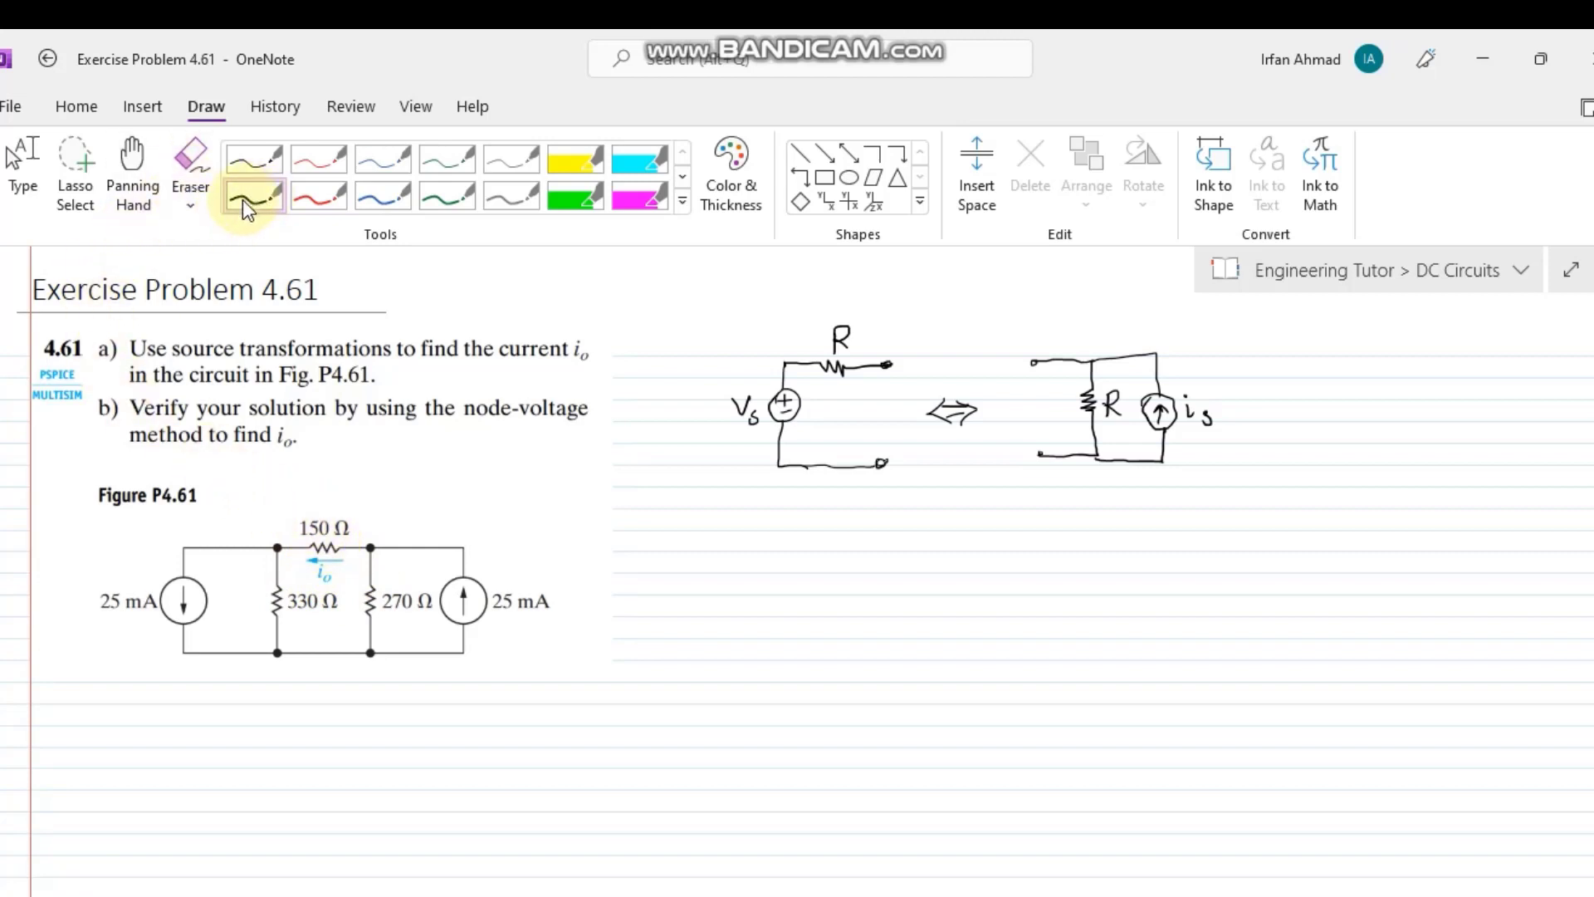
Step: Enclose the left source with 330 Ω and the right 270 Ω with source in red dashed loops
click(318, 196)
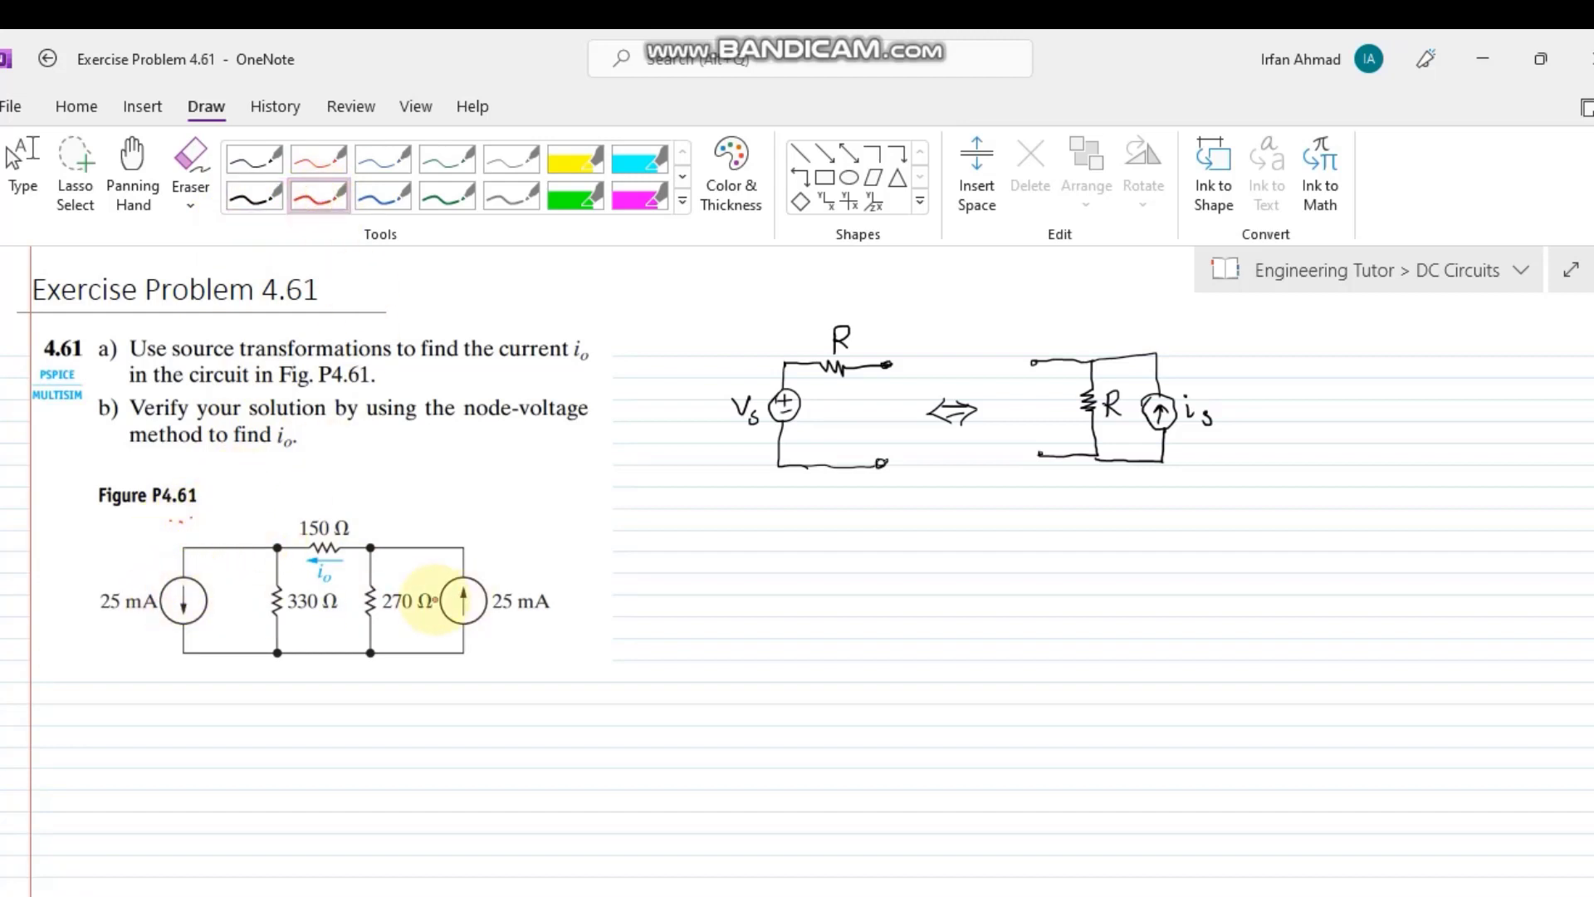
mouse_move(177, 517)
mouse_down()
mouse_move(293, 537)
mouse_move(301, 656)
mouse_move(276, 696)
mouse_move(141, 695)
mouse_move(126, 598)
mouse_move(133, 528)
mouse_move(154, 520)
mouse_up()
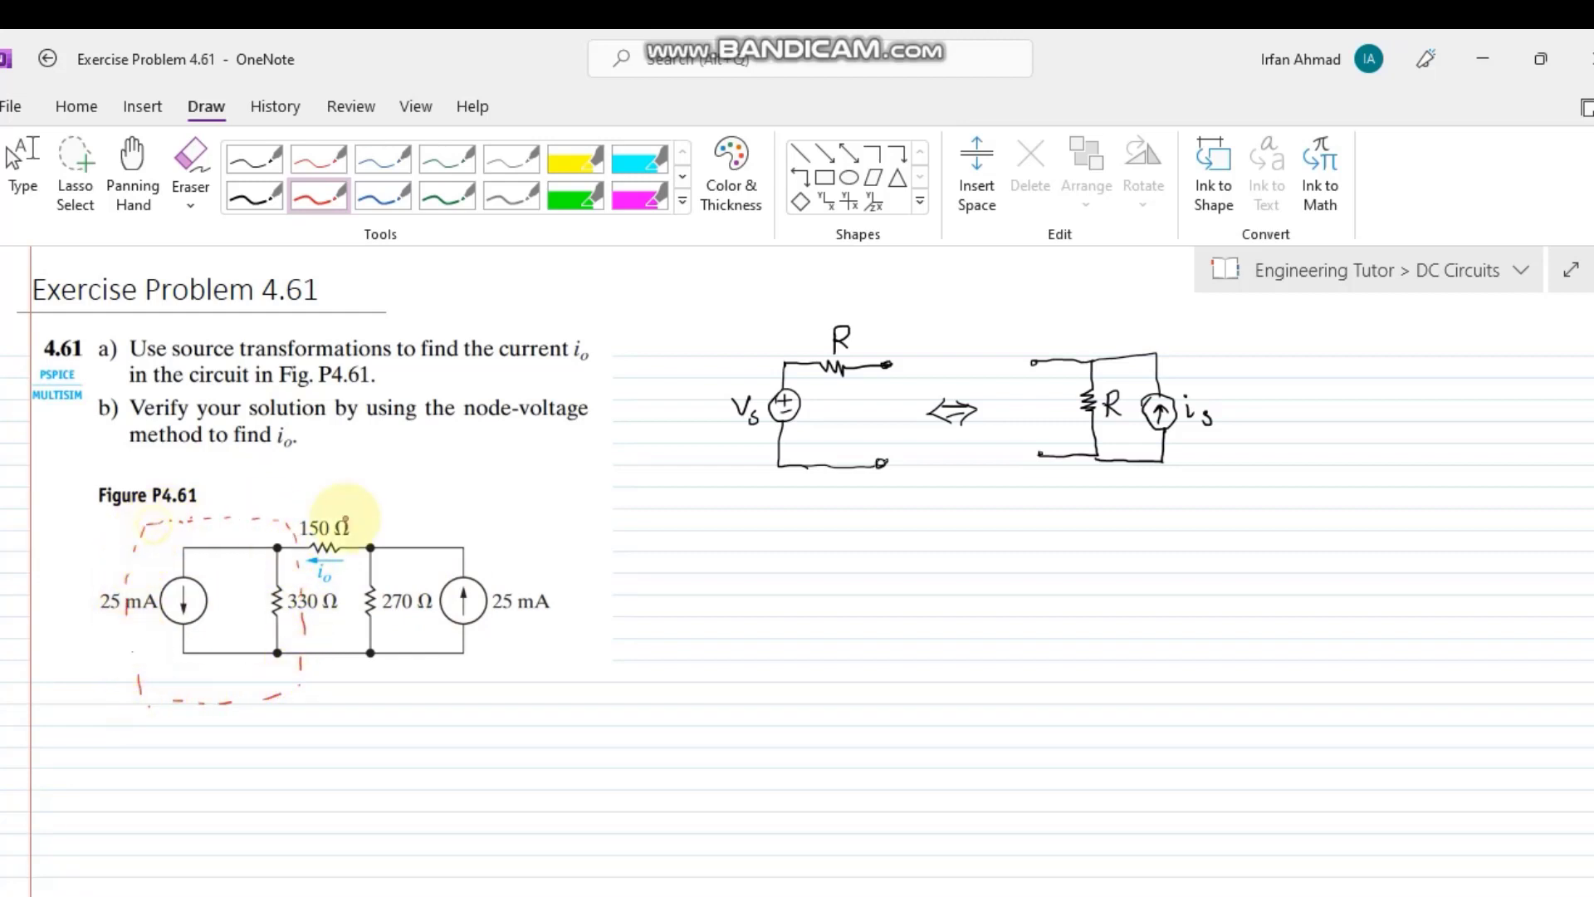
mouse_move(353, 513)
mouse_down()
mouse_move(365, 682)
mouse_move(413, 686)
mouse_move(453, 687)
mouse_move(360, 514)
mouse_move(525, 508)
mouse_move(542, 523)
mouse_move(547, 659)
mouse_move(424, 690)
mouse_up()
click(133, 176)
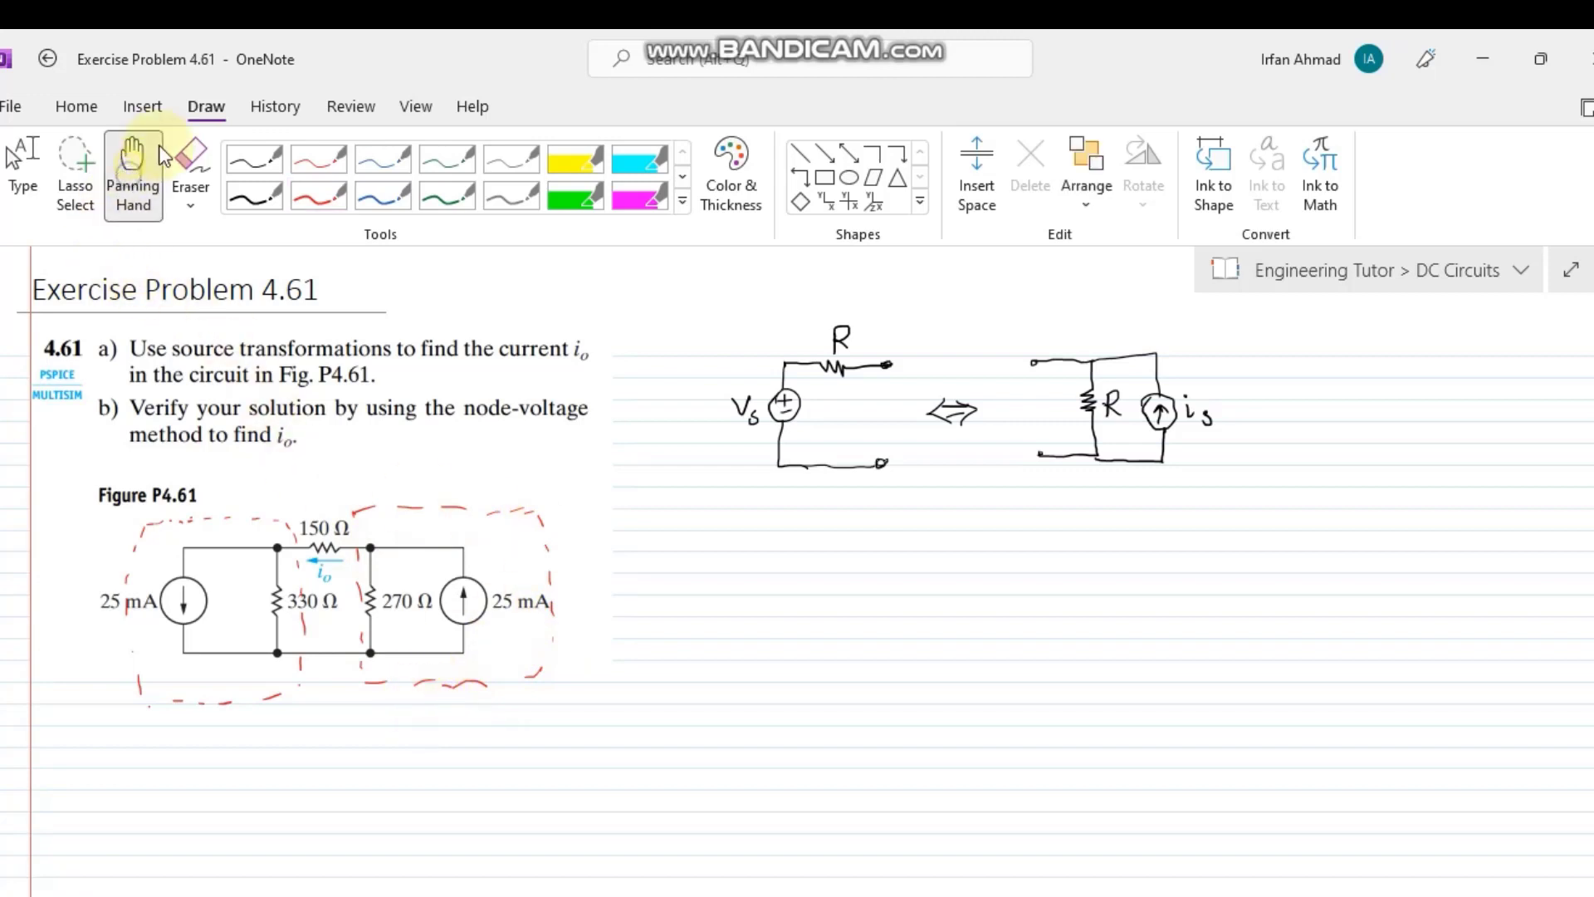
Step: Scroll the figure up and draw black arrows below the left and right source pairs
drag(696, 549, 712, 341)
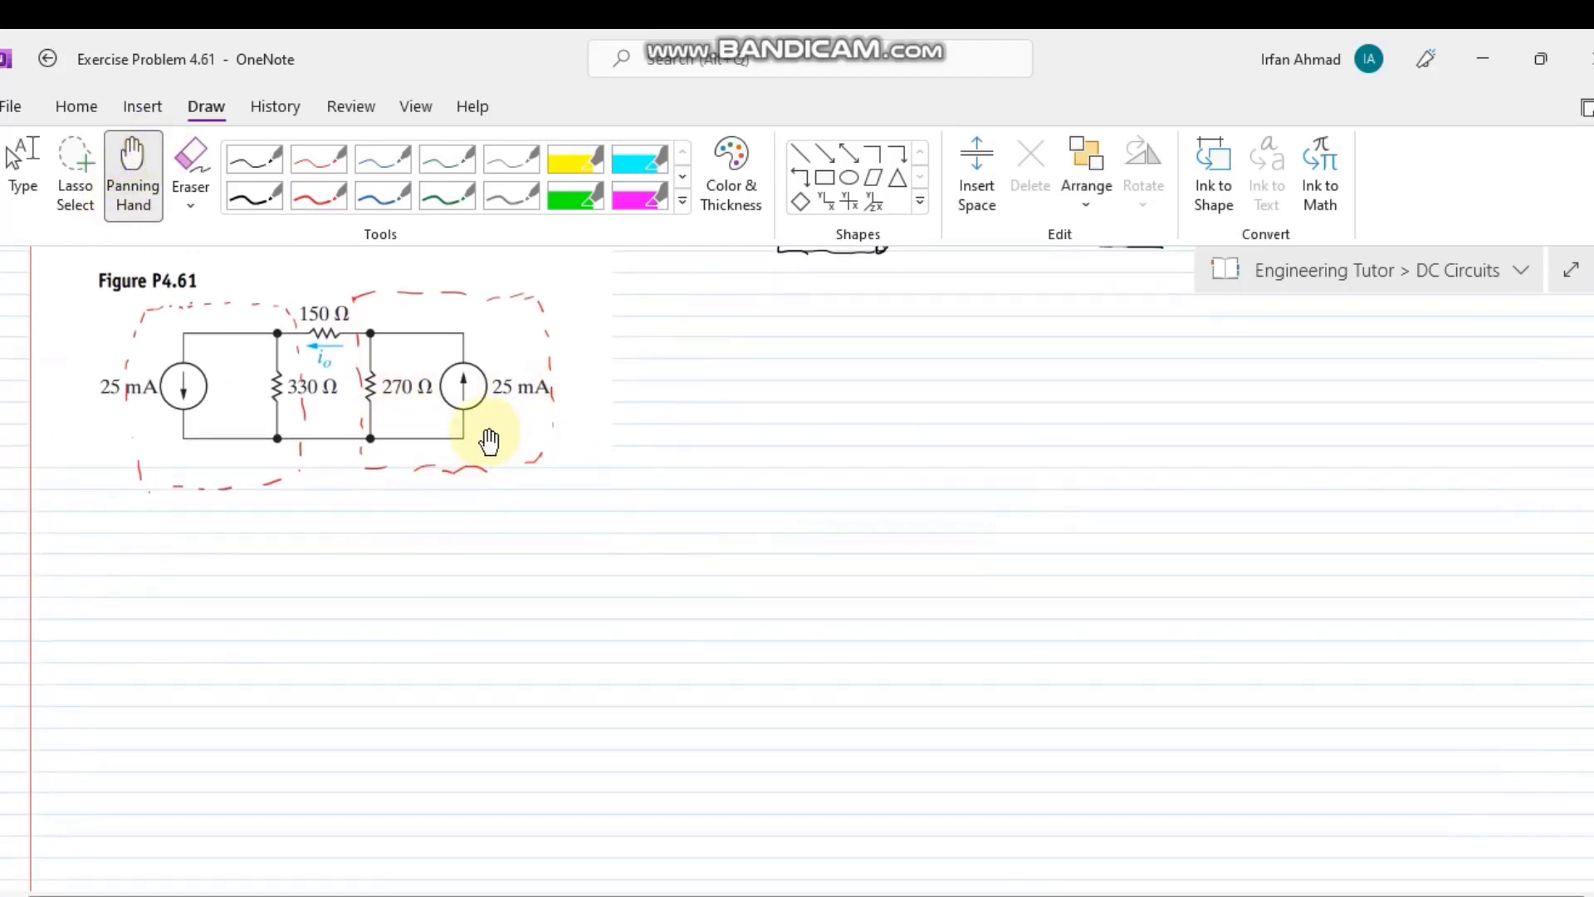
click(269, 201)
drag(212, 466, 218, 529)
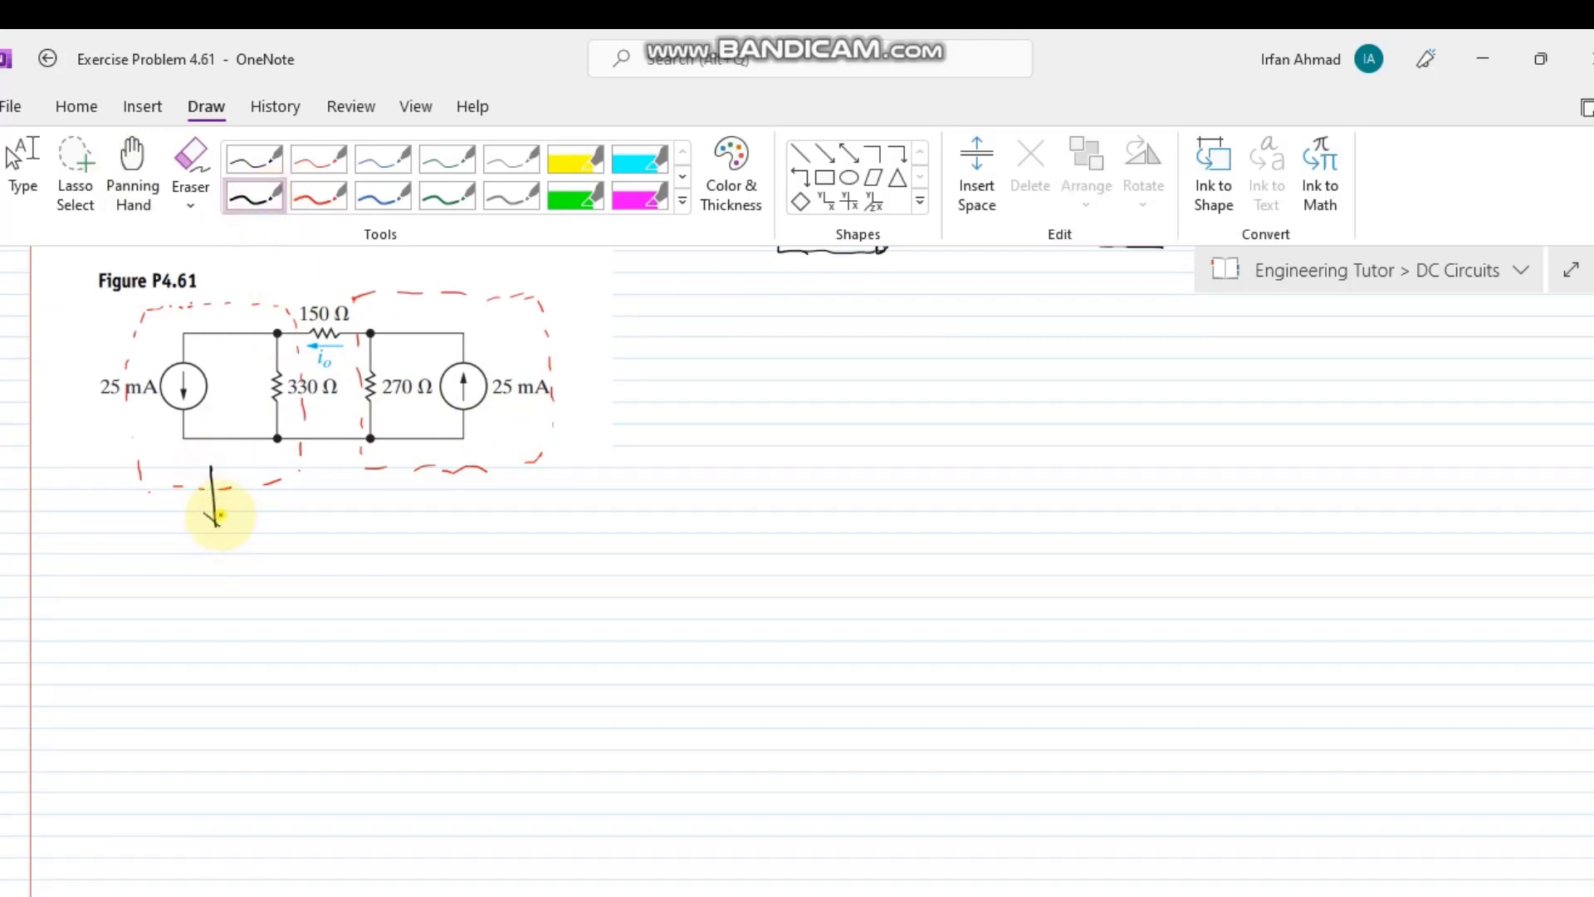
mouse_move(465, 445)
mouse_down()
mouse_move(469, 518)
mouse_move(476, 504)
mouse_up()
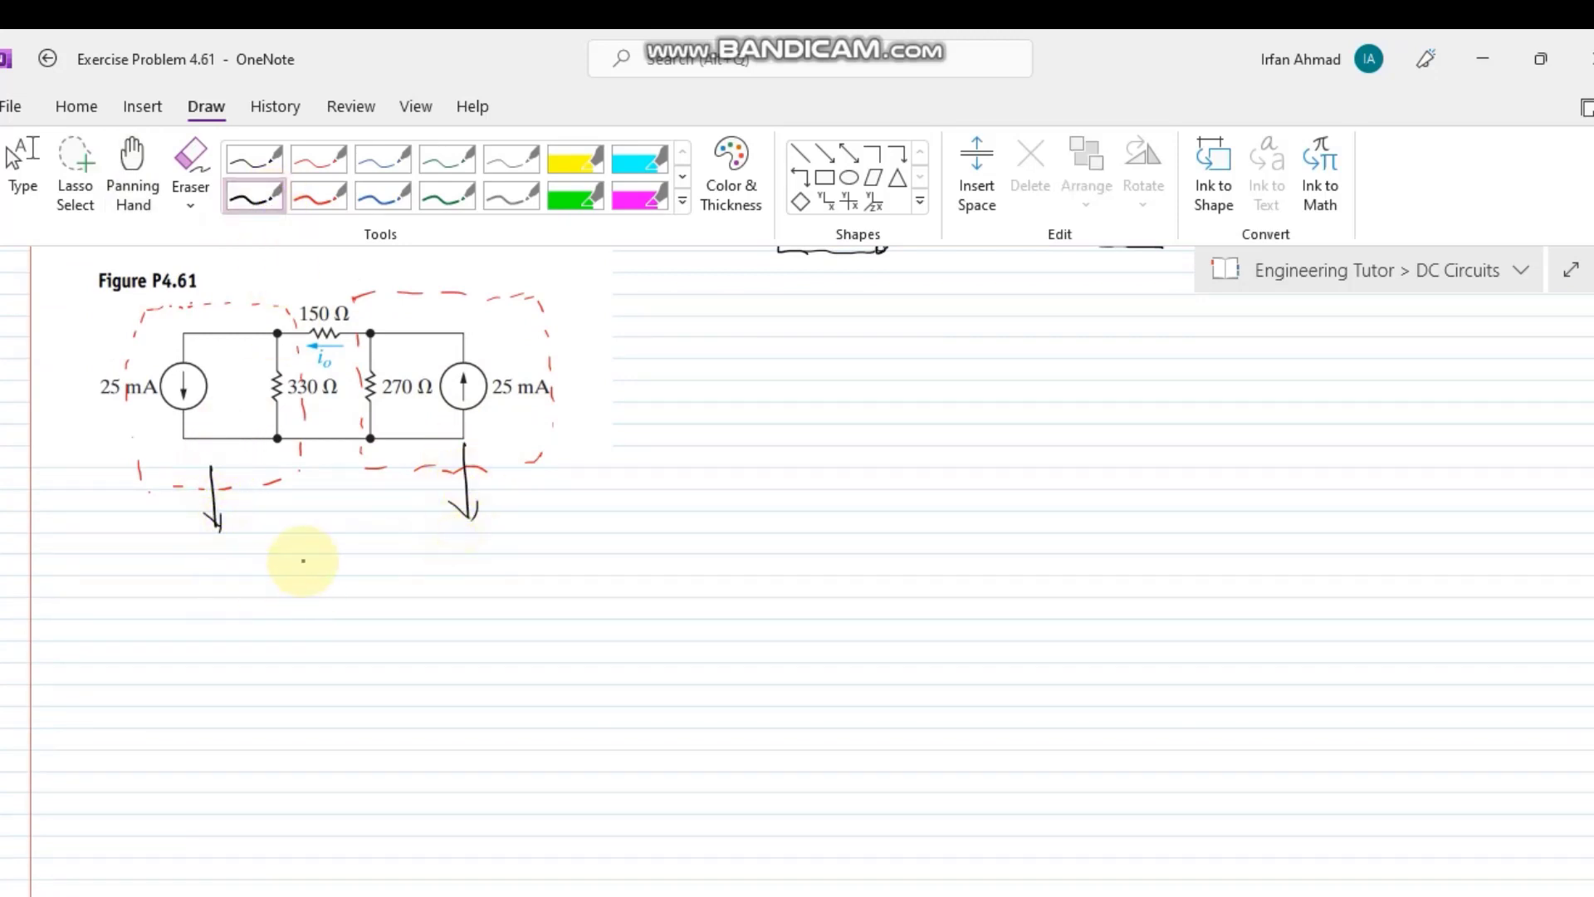
Step: Sketch the left voltage source with polarity, a series resistor and bottom wire
mouse_move(217, 556)
mouse_down()
mouse_move(196, 587)
mouse_move(217, 614)
mouse_move(168, 591)
mouse_move(200, 601)
mouse_move(192, 619)
mouse_up()
drag(195, 619, 206, 618)
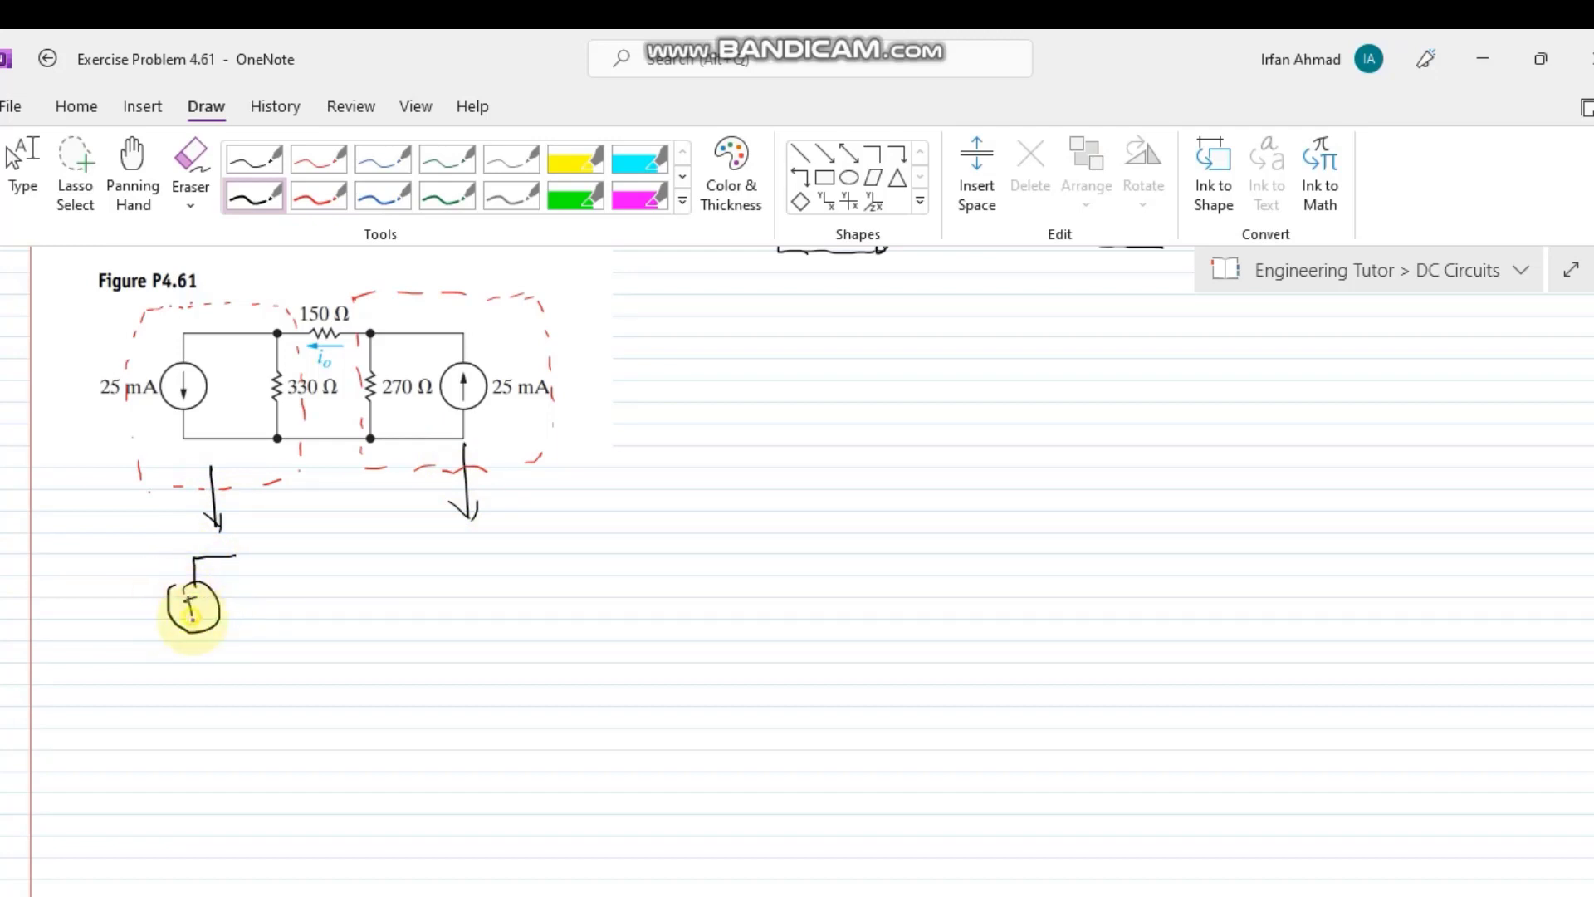
drag(259, 552, 293, 554)
mouse_move(196, 632)
mouse_down()
mouse_move(203, 685)
mouse_move(242, 689)
mouse_up()
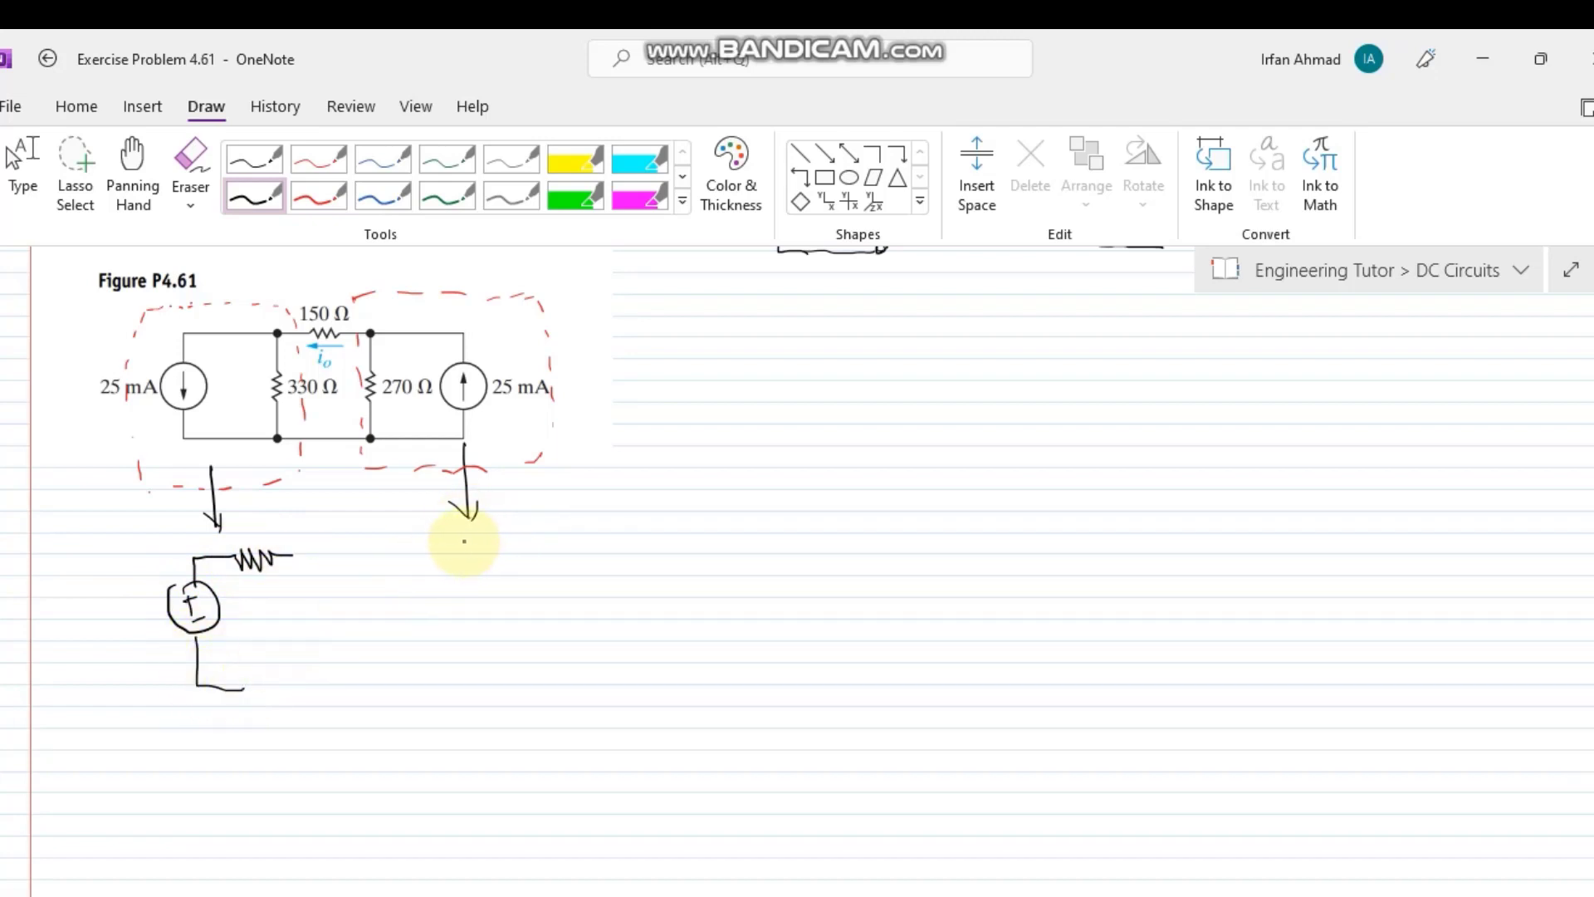
Step: Sketch the right series resistor and source wiring, and add a plus sign beside the 25 mA source
mouse_move(449, 545)
mouse_down()
mouse_move(492, 544)
mouse_move(441, 553)
mouse_move(497, 544)
mouse_move(490, 626)
mouse_up()
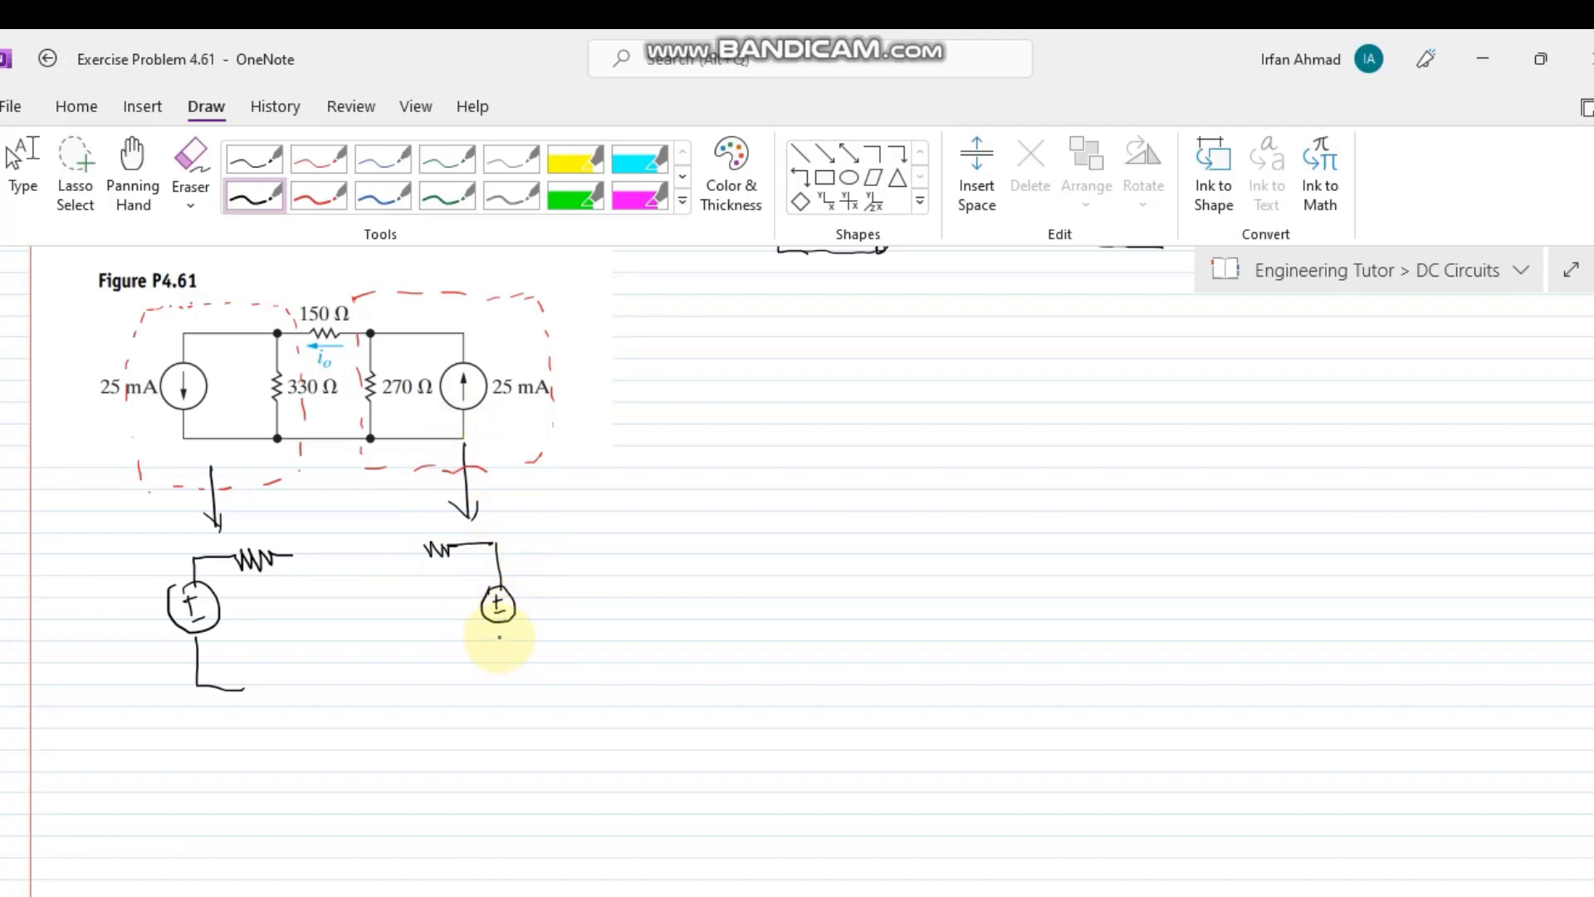
mouse_move(498, 627)
mouse_down()
mouse_move(502, 684)
mouse_move(431, 686)
mouse_up()
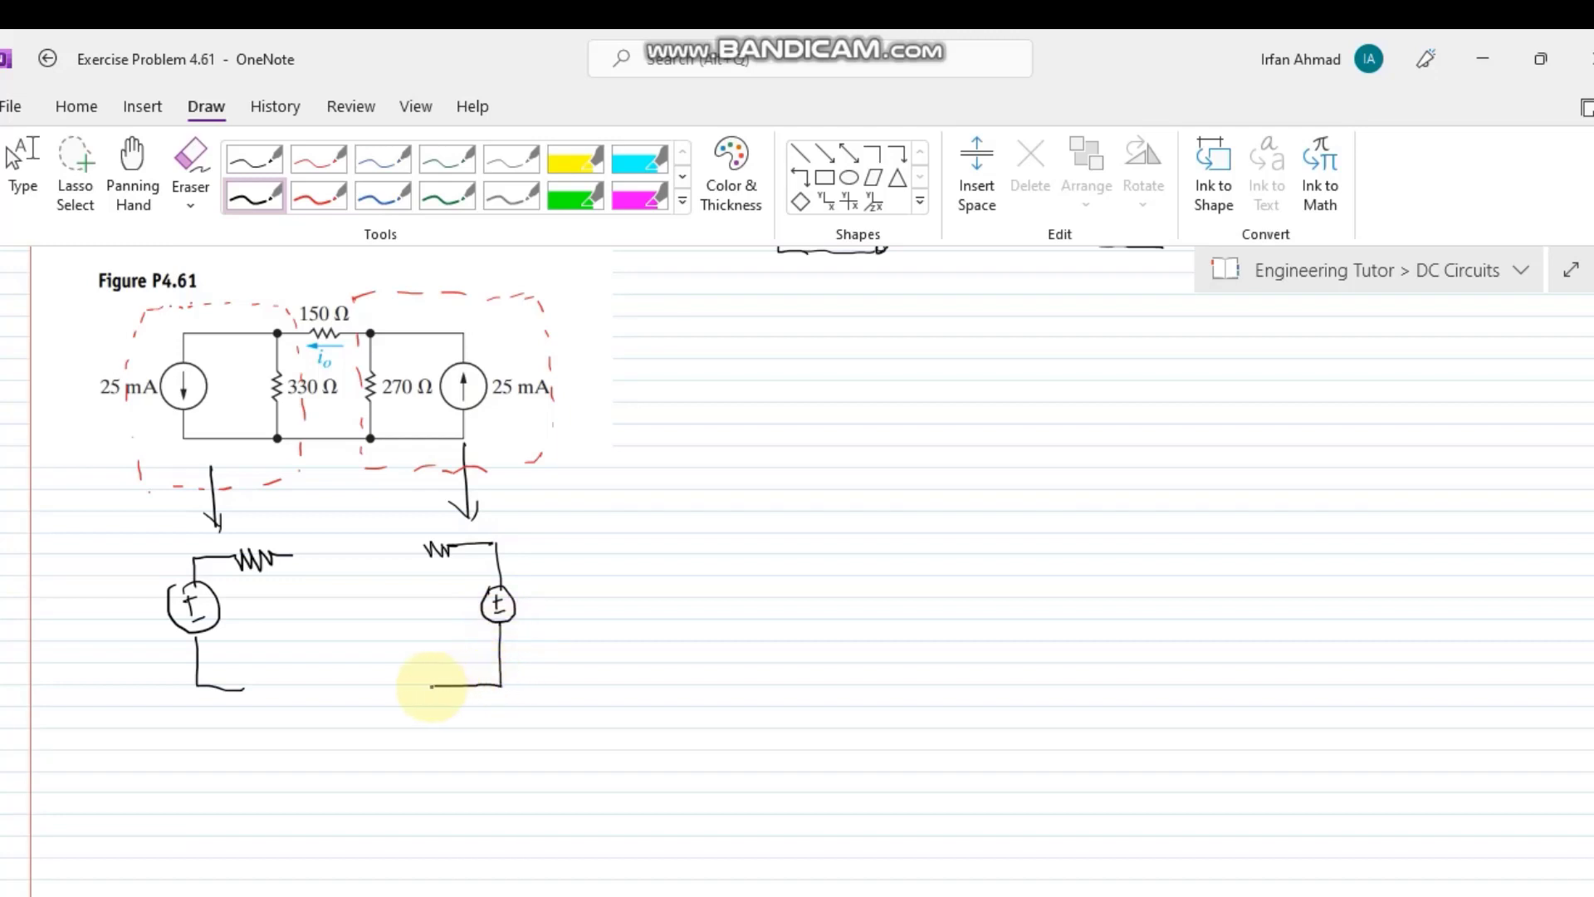
click(419, 553)
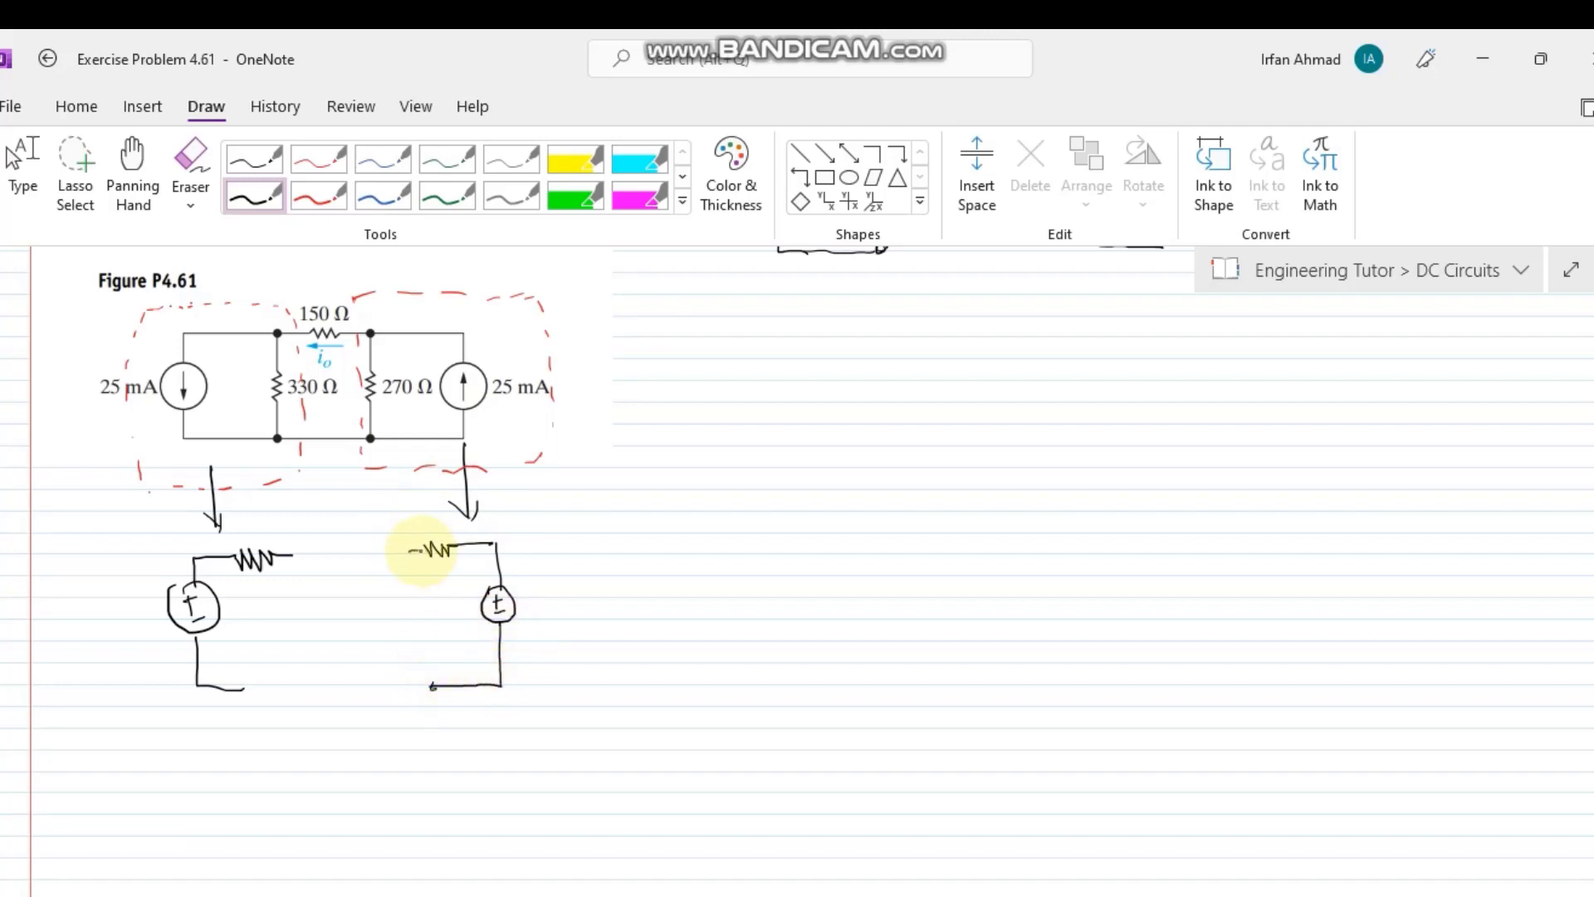
drag(423, 552, 399, 556)
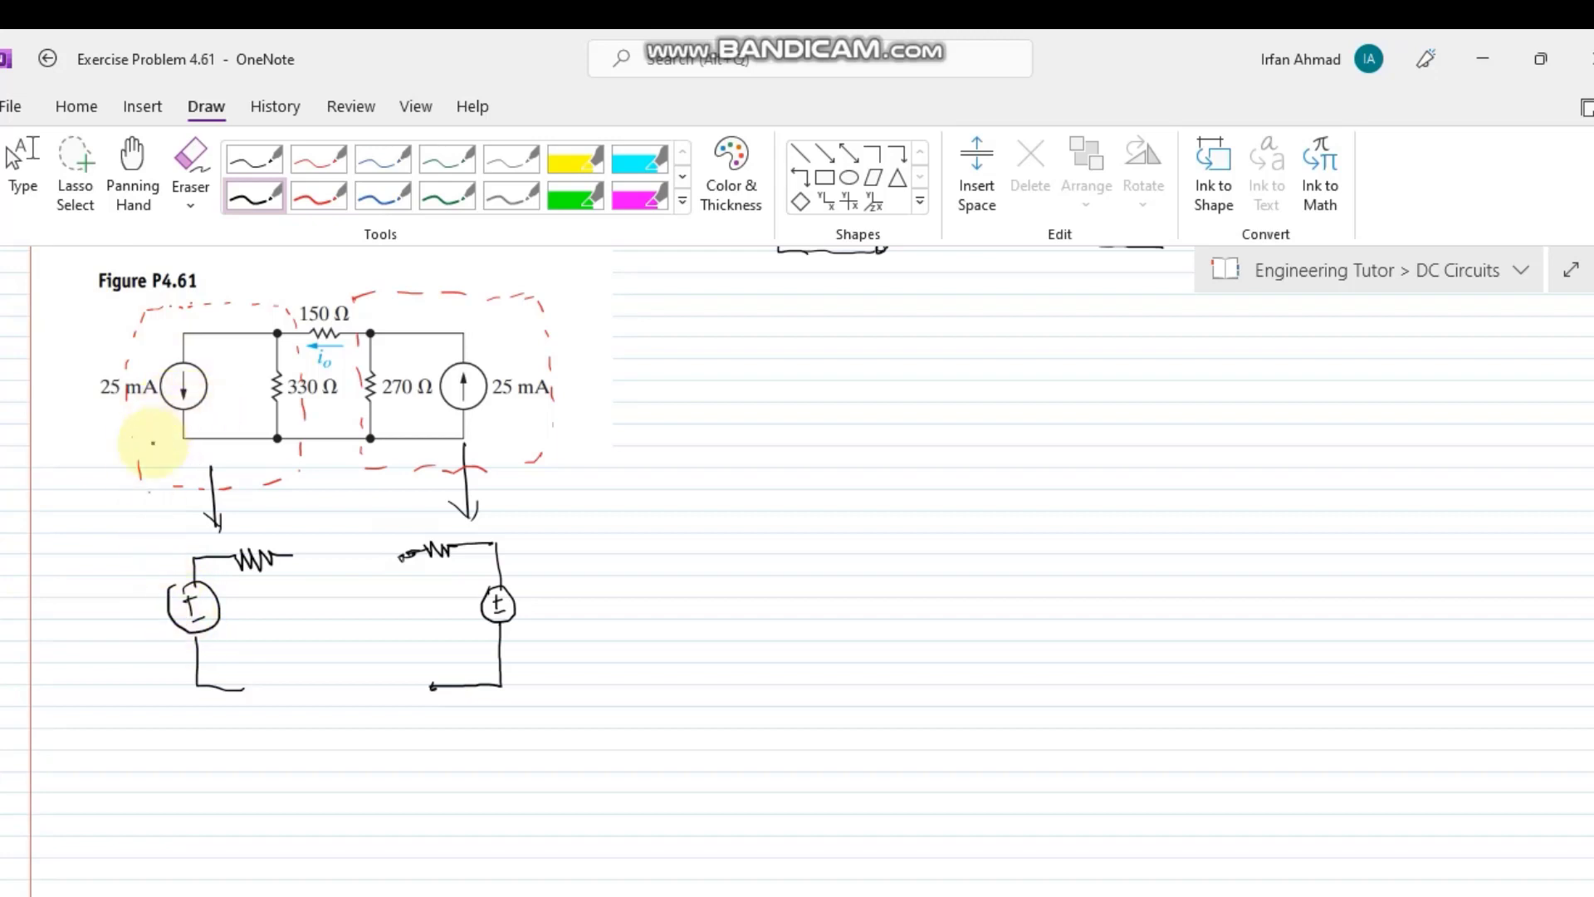
drag(159, 407, 161, 428)
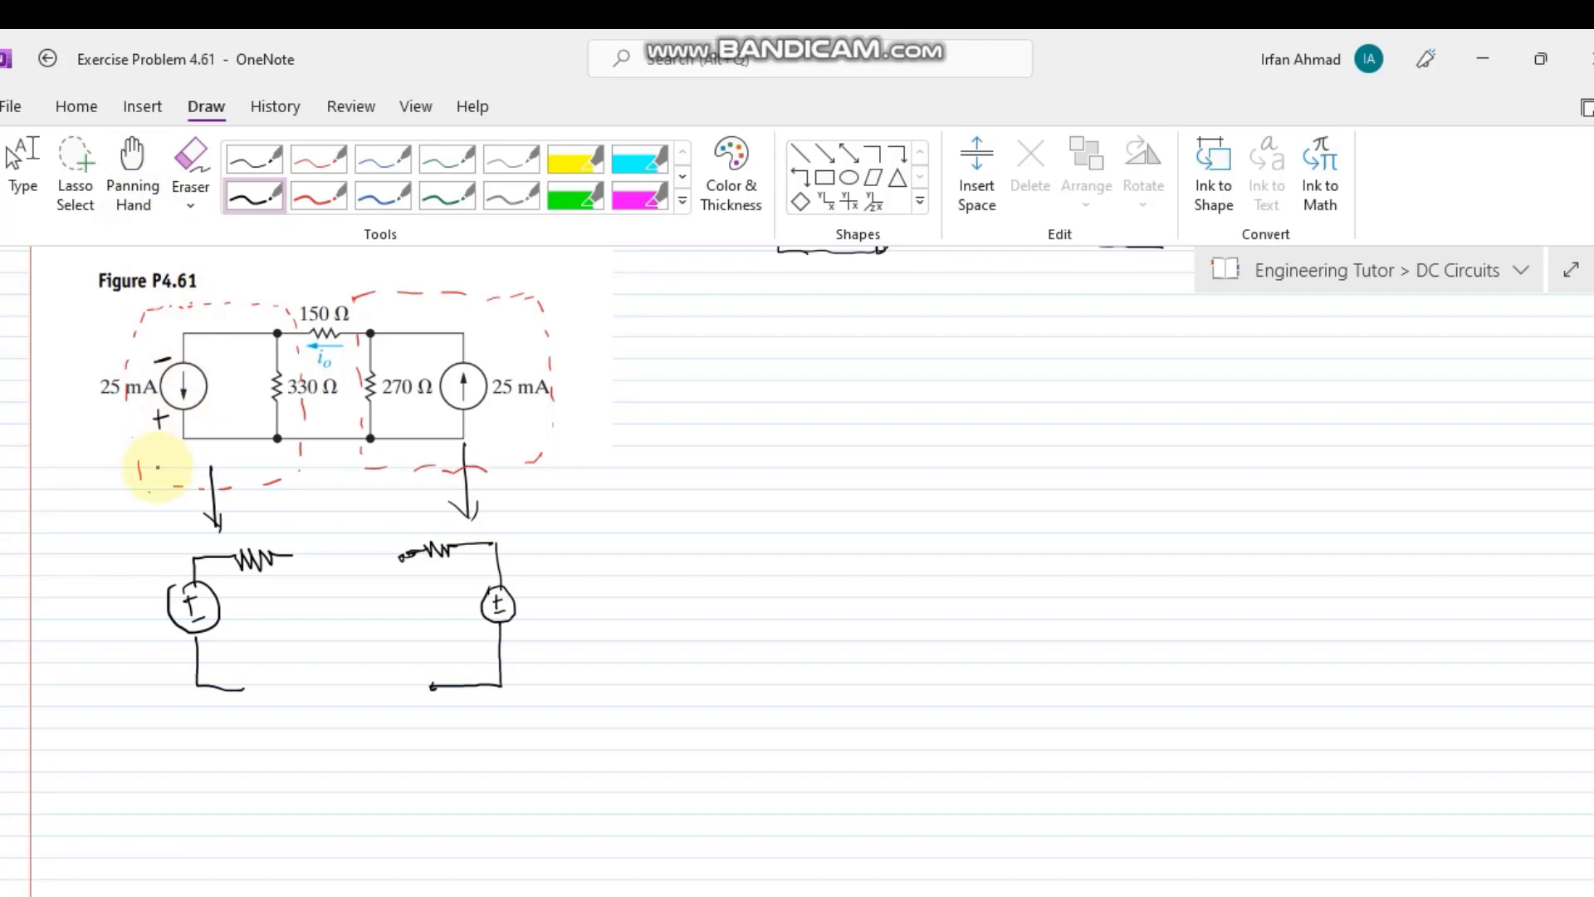
Step: Erase the left source and redraw it in black with minus on top
click(189, 153)
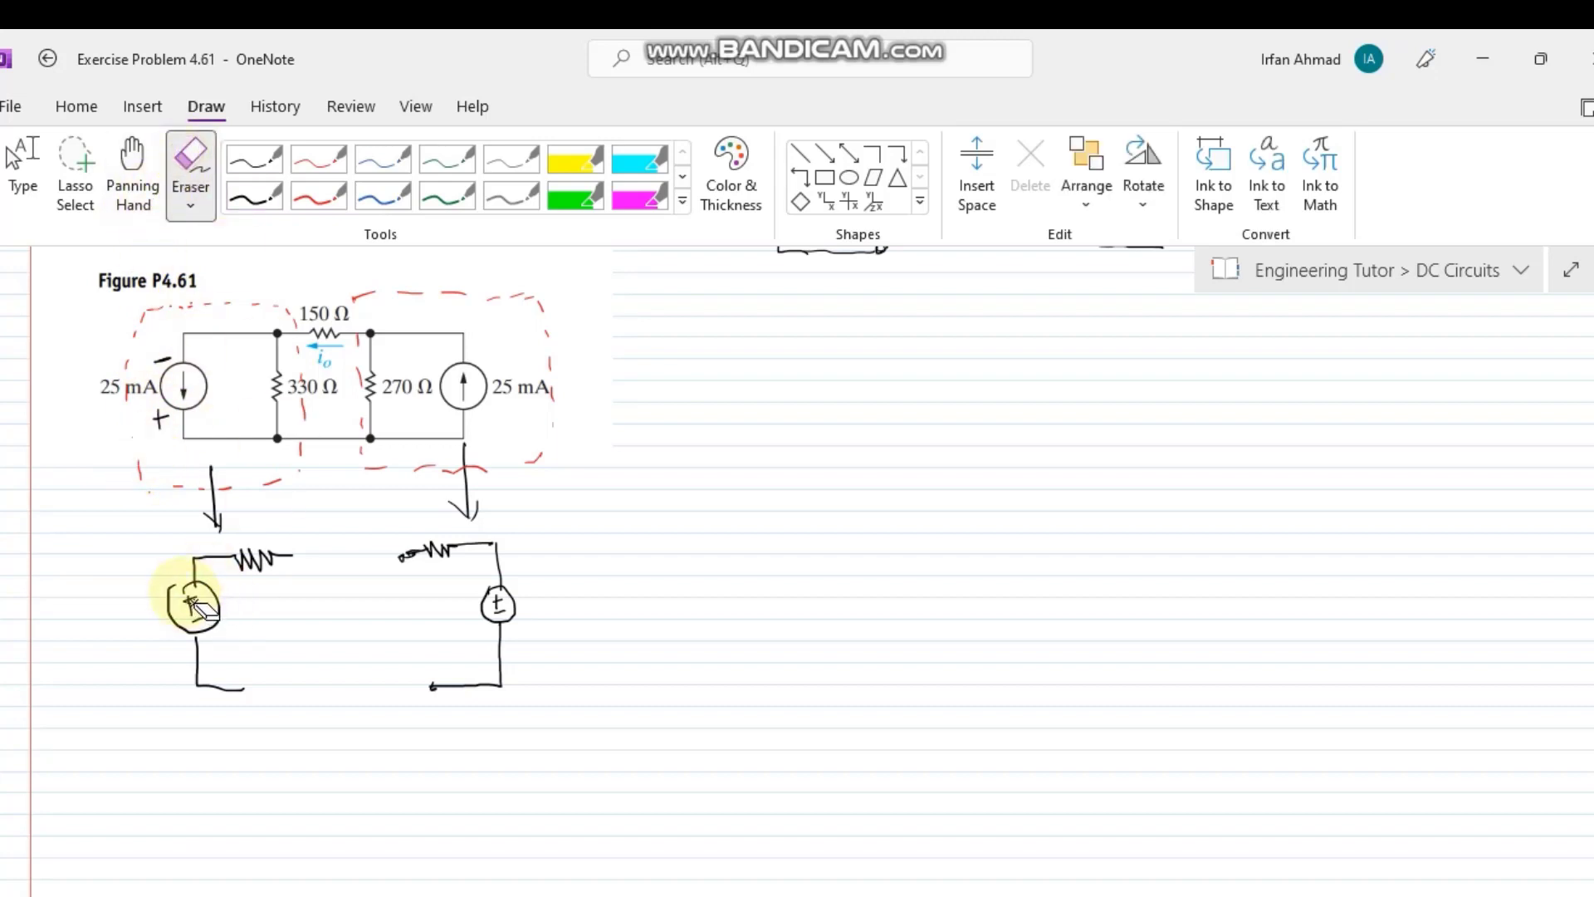
click(193, 602)
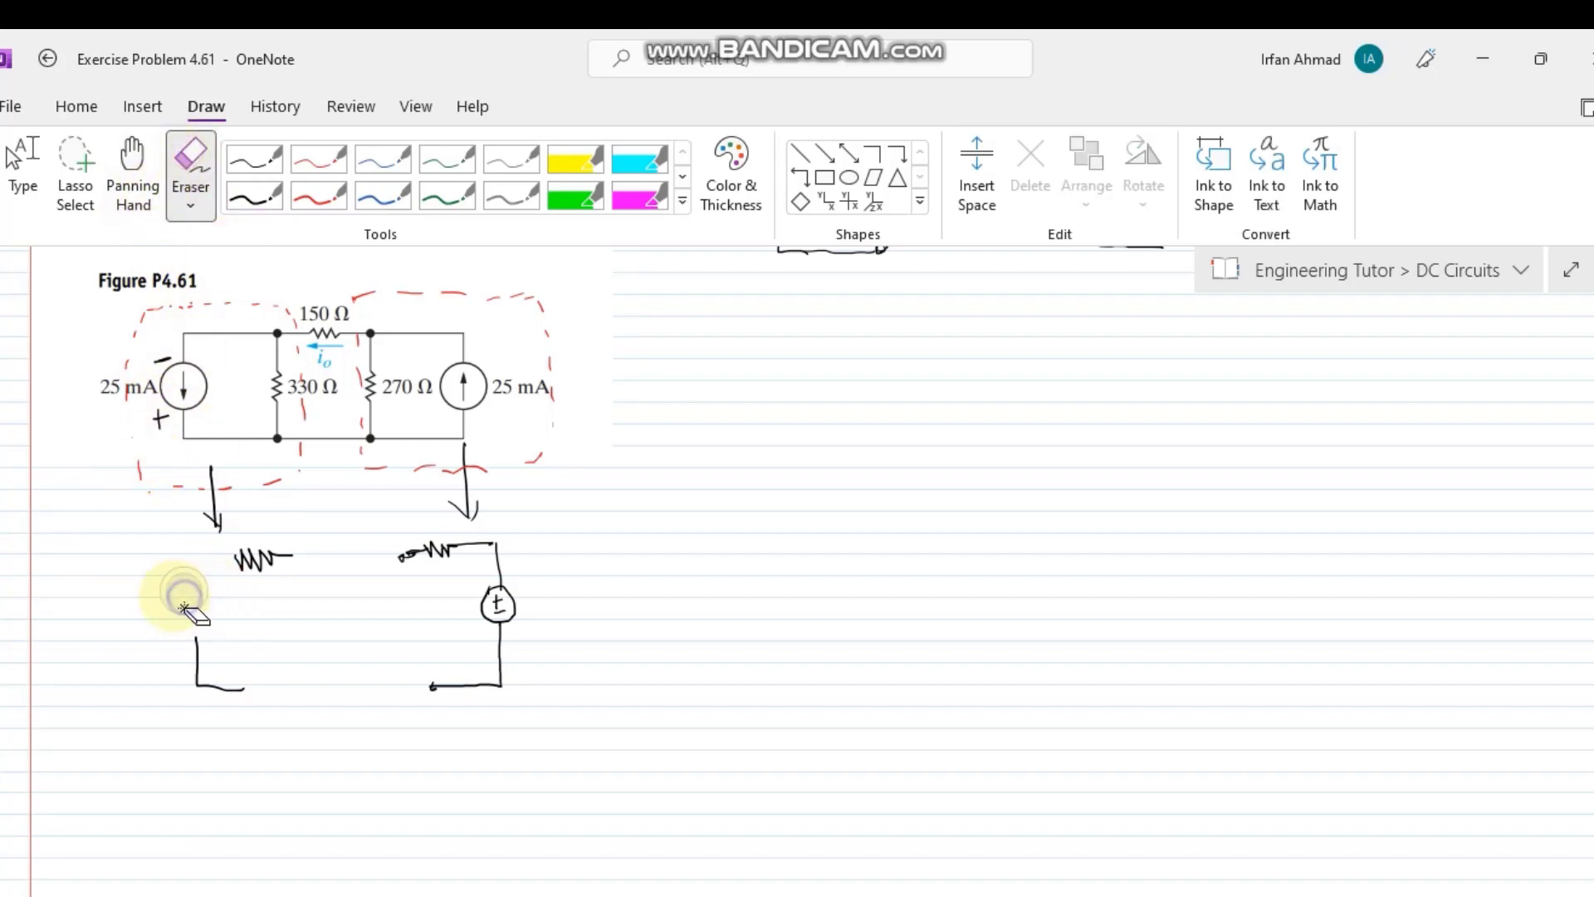
click(258, 207)
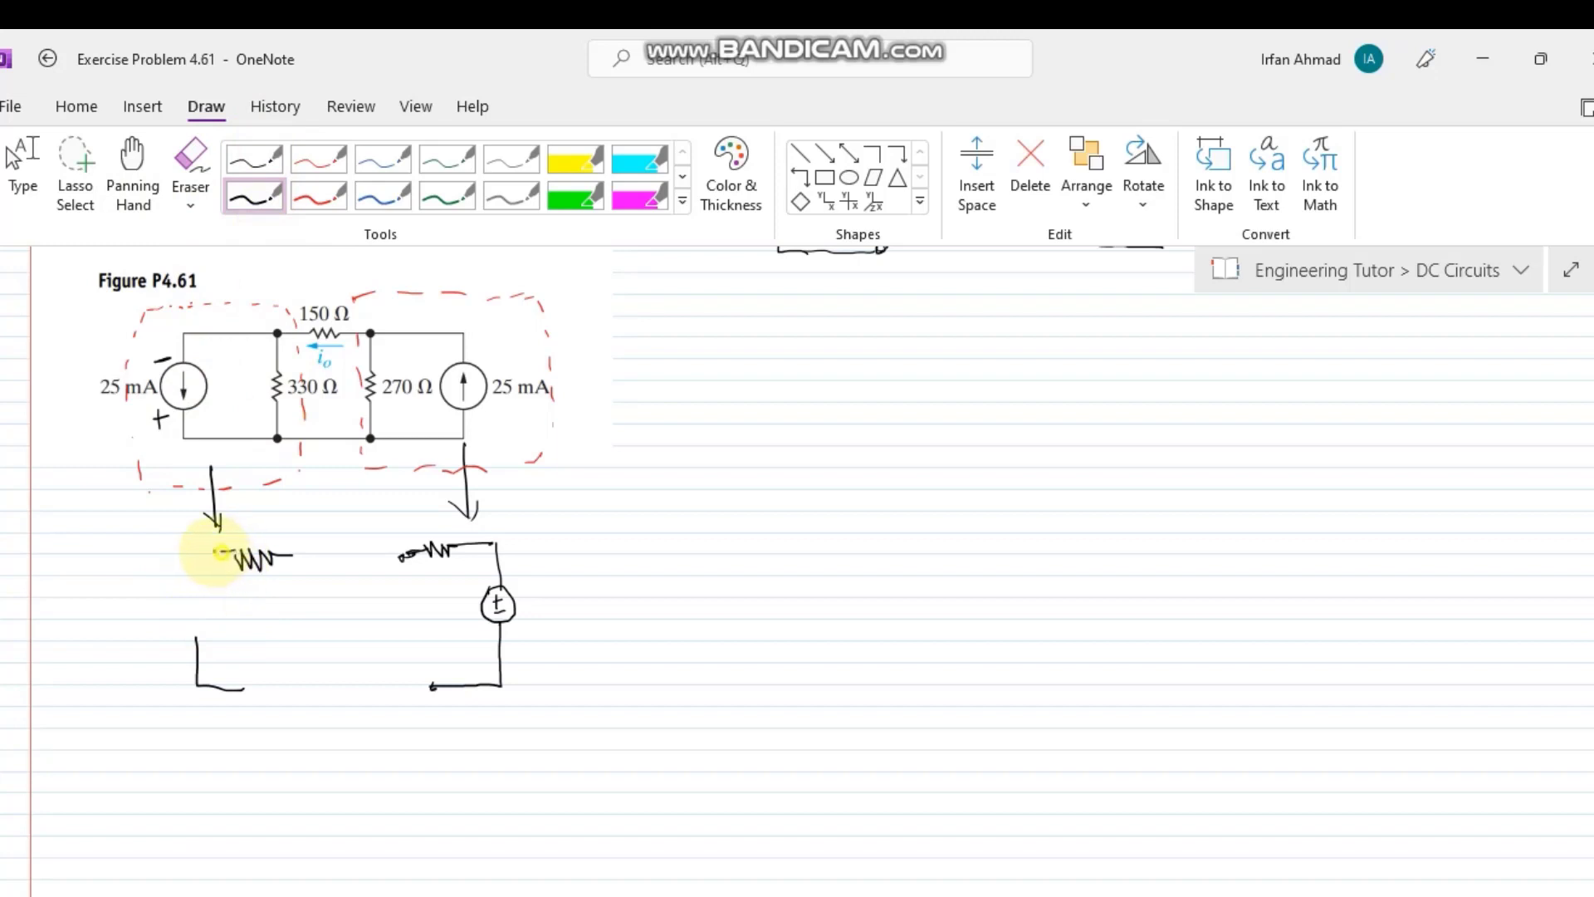
mouse_move(190, 553)
mouse_down()
mouse_move(214, 614)
mouse_move(196, 640)
mouse_move(172, 617)
mouse_move(193, 585)
mouse_up()
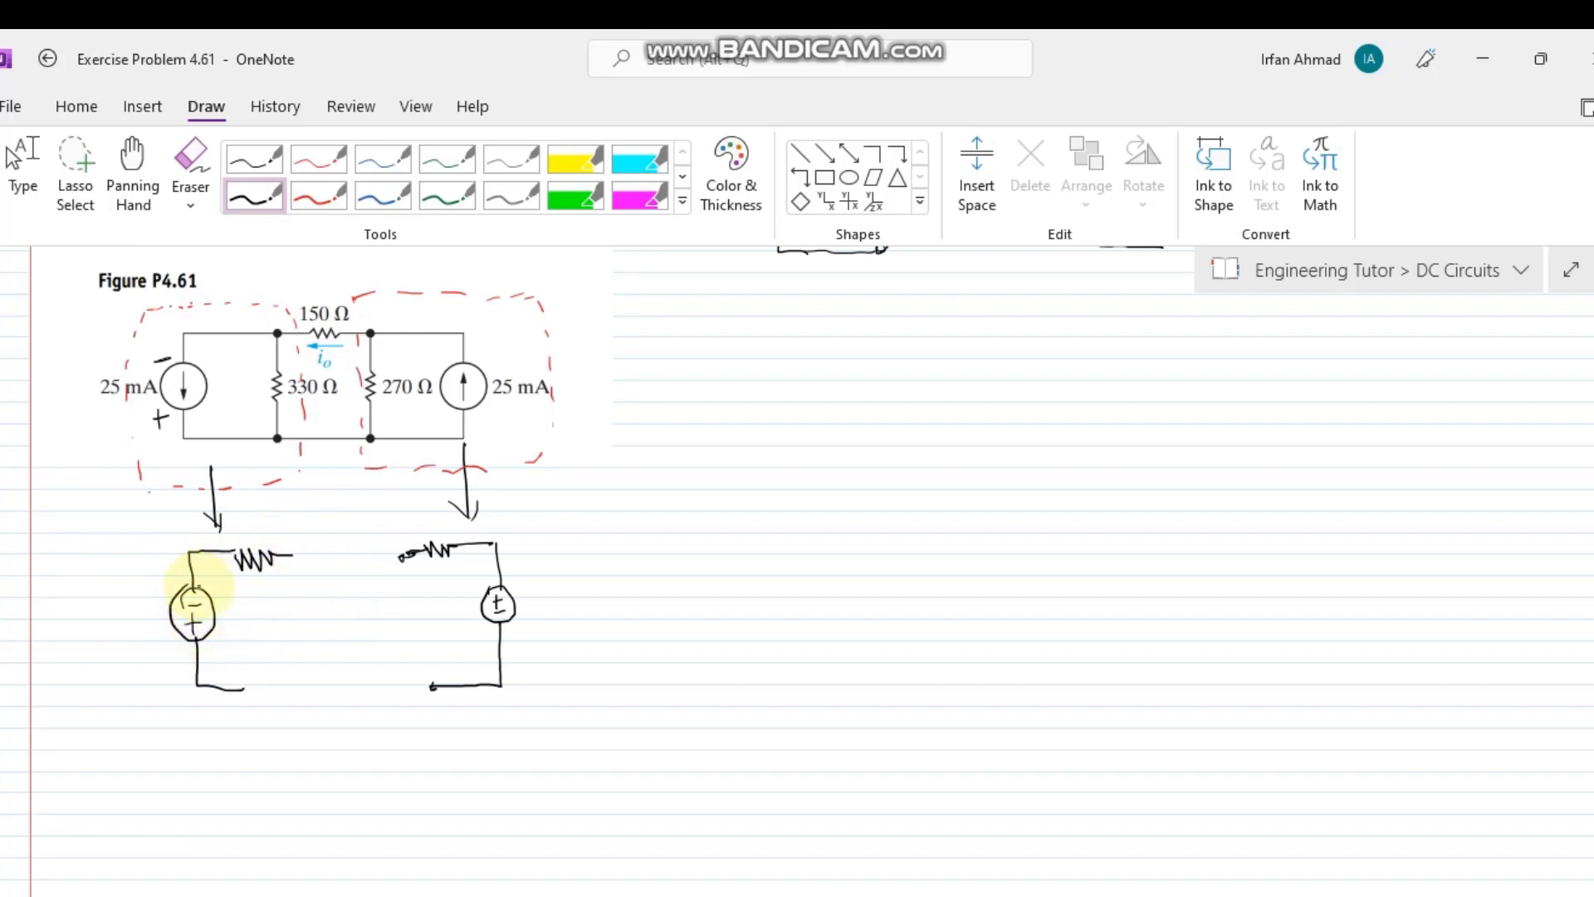
Step: Label the sources Vs1 and Vs2 and the resistors R1 and R2
drag(64, 627, 93, 651)
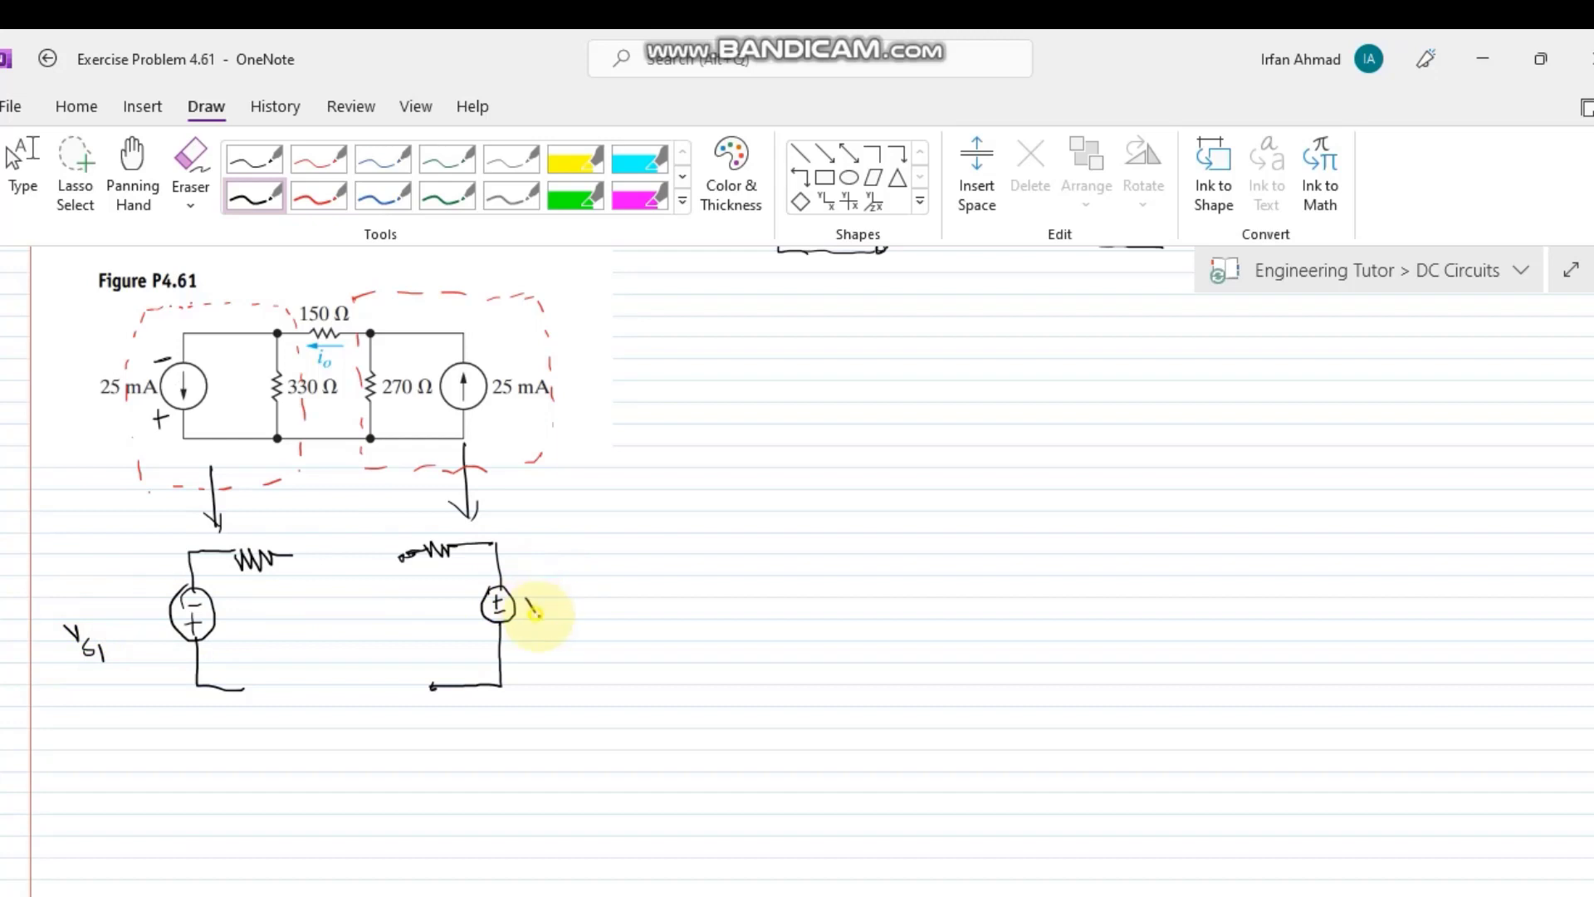
drag(560, 605, 572, 619)
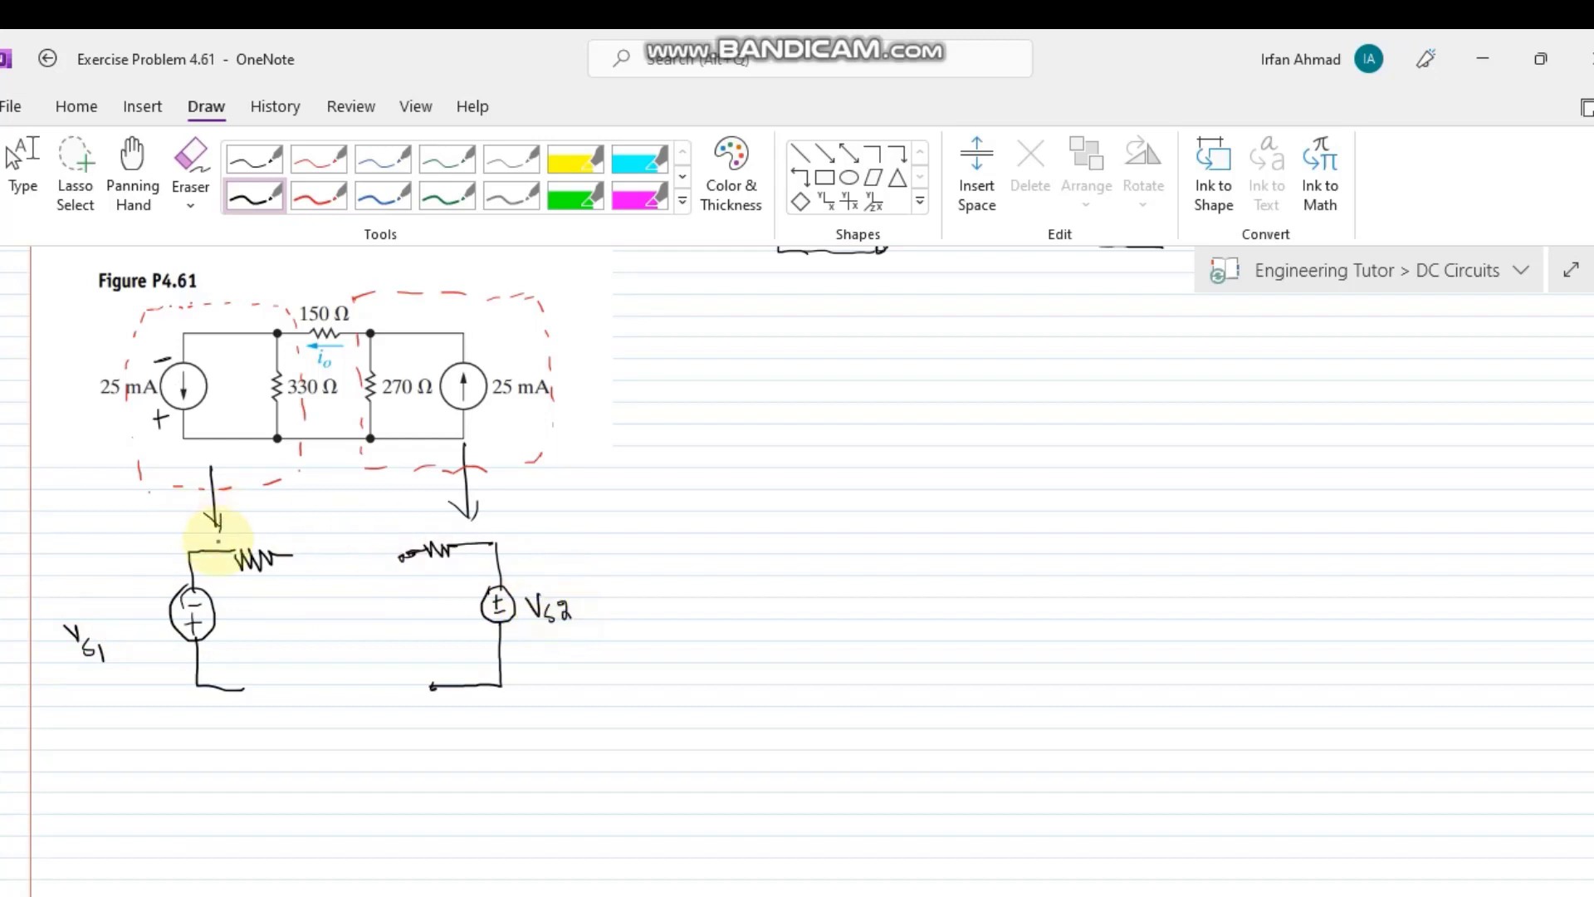
drag(250, 521, 253, 534)
mouse_move(433, 509)
mouse_down()
mouse_move(434, 530)
mouse_move(463, 535)
mouse_up()
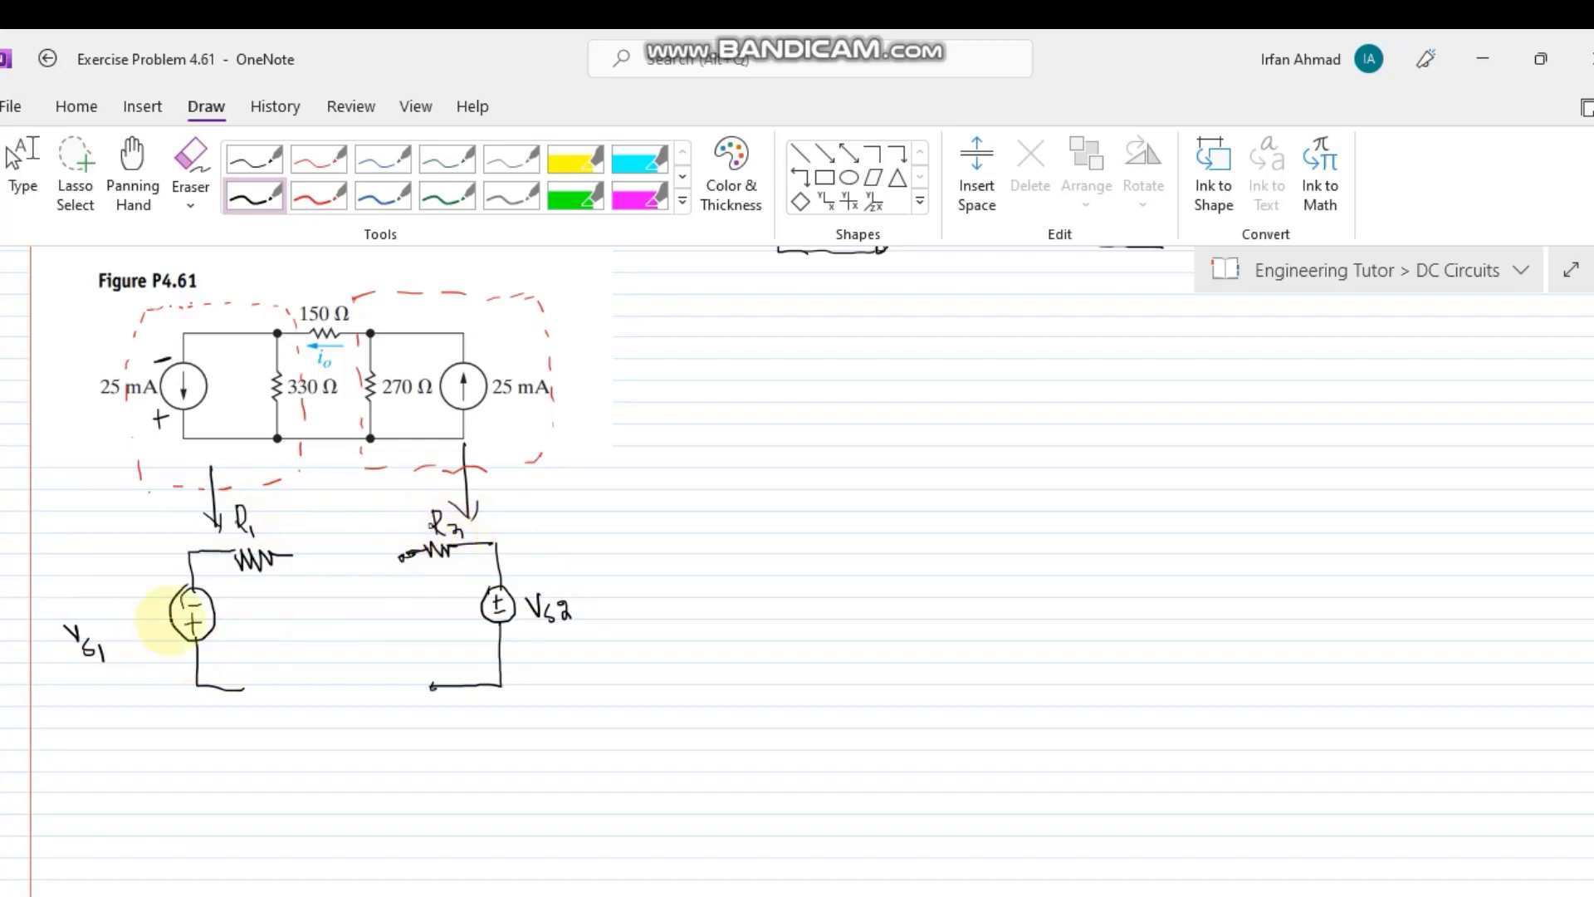
Step: In green ink, draw resistors and a middle resistor with bottom wire connecting both circuits
click(446, 196)
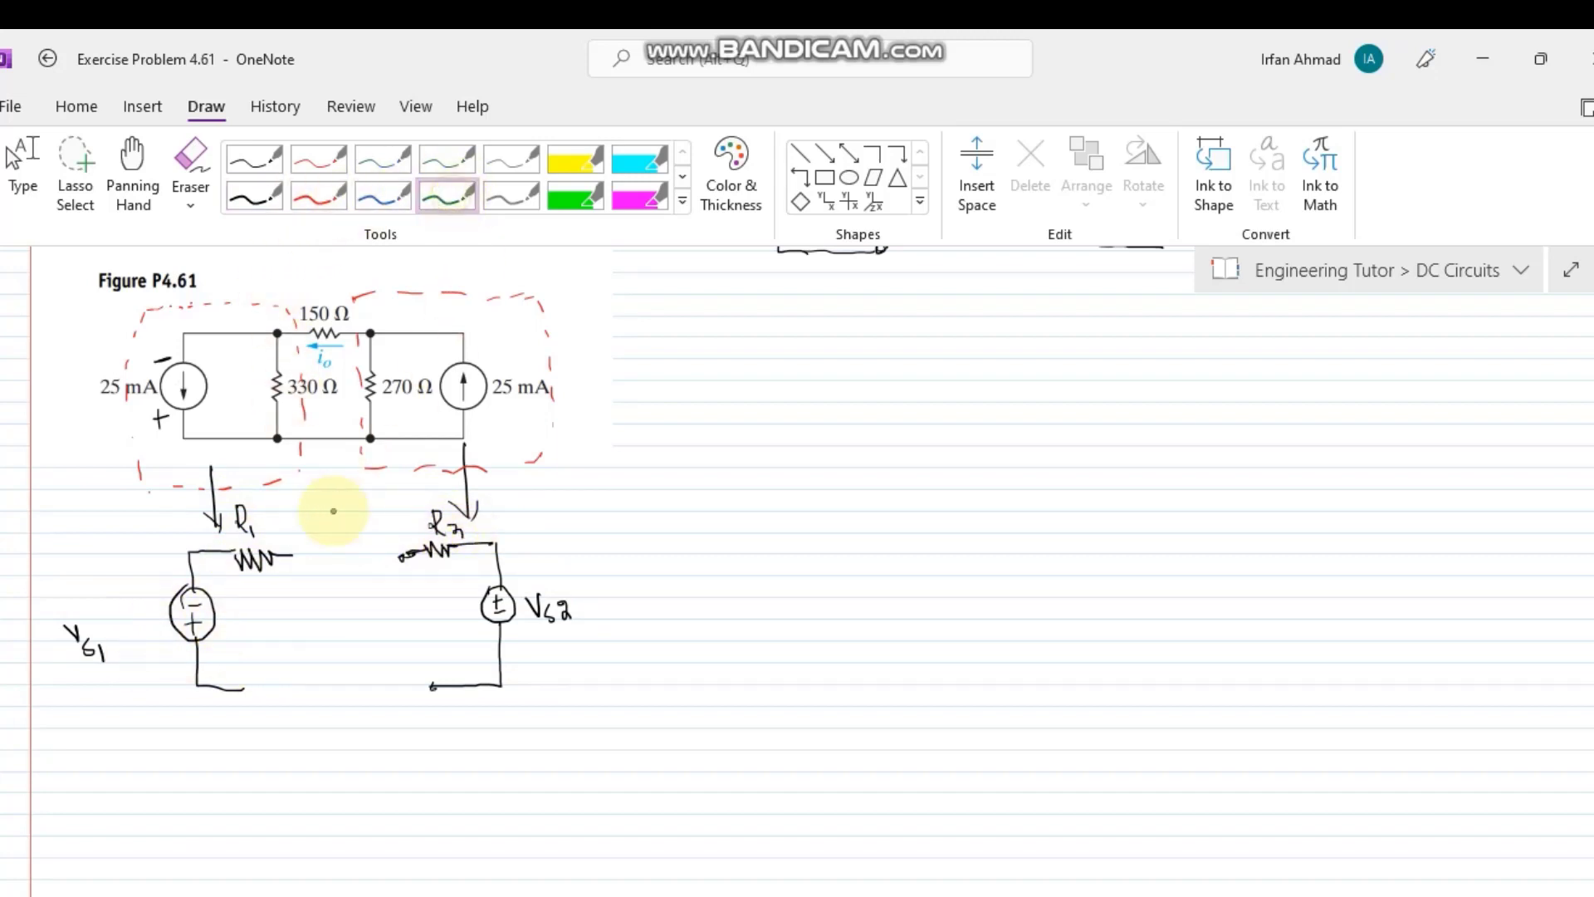
drag(293, 554, 296, 556)
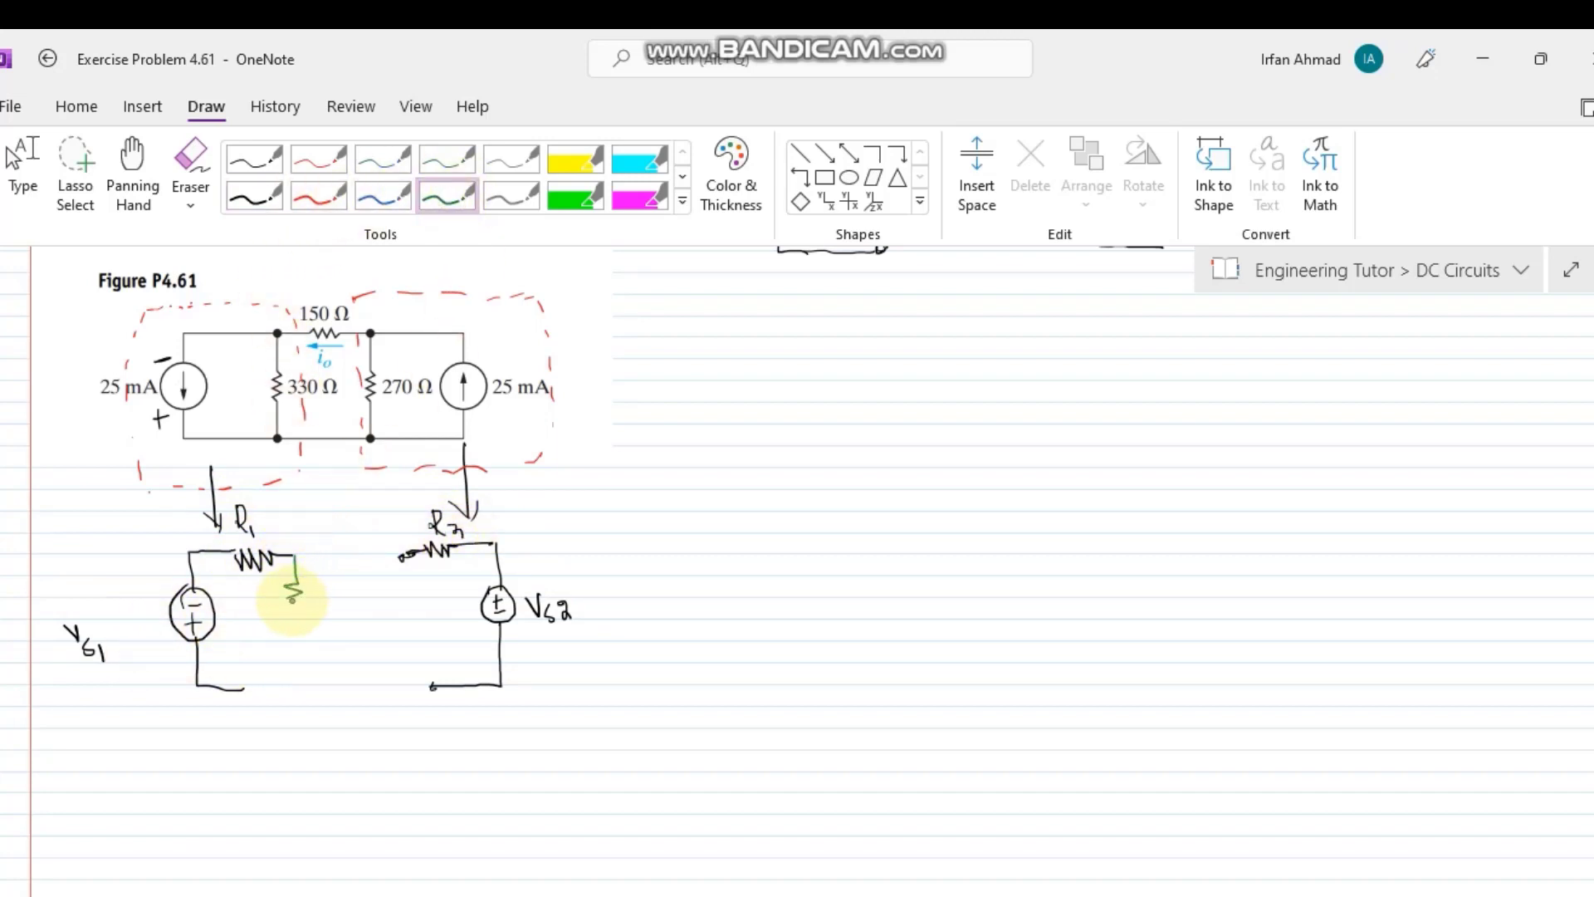
mouse_move(298, 614)
mouse_down()
mouse_move(297, 685)
mouse_move(239, 685)
mouse_up()
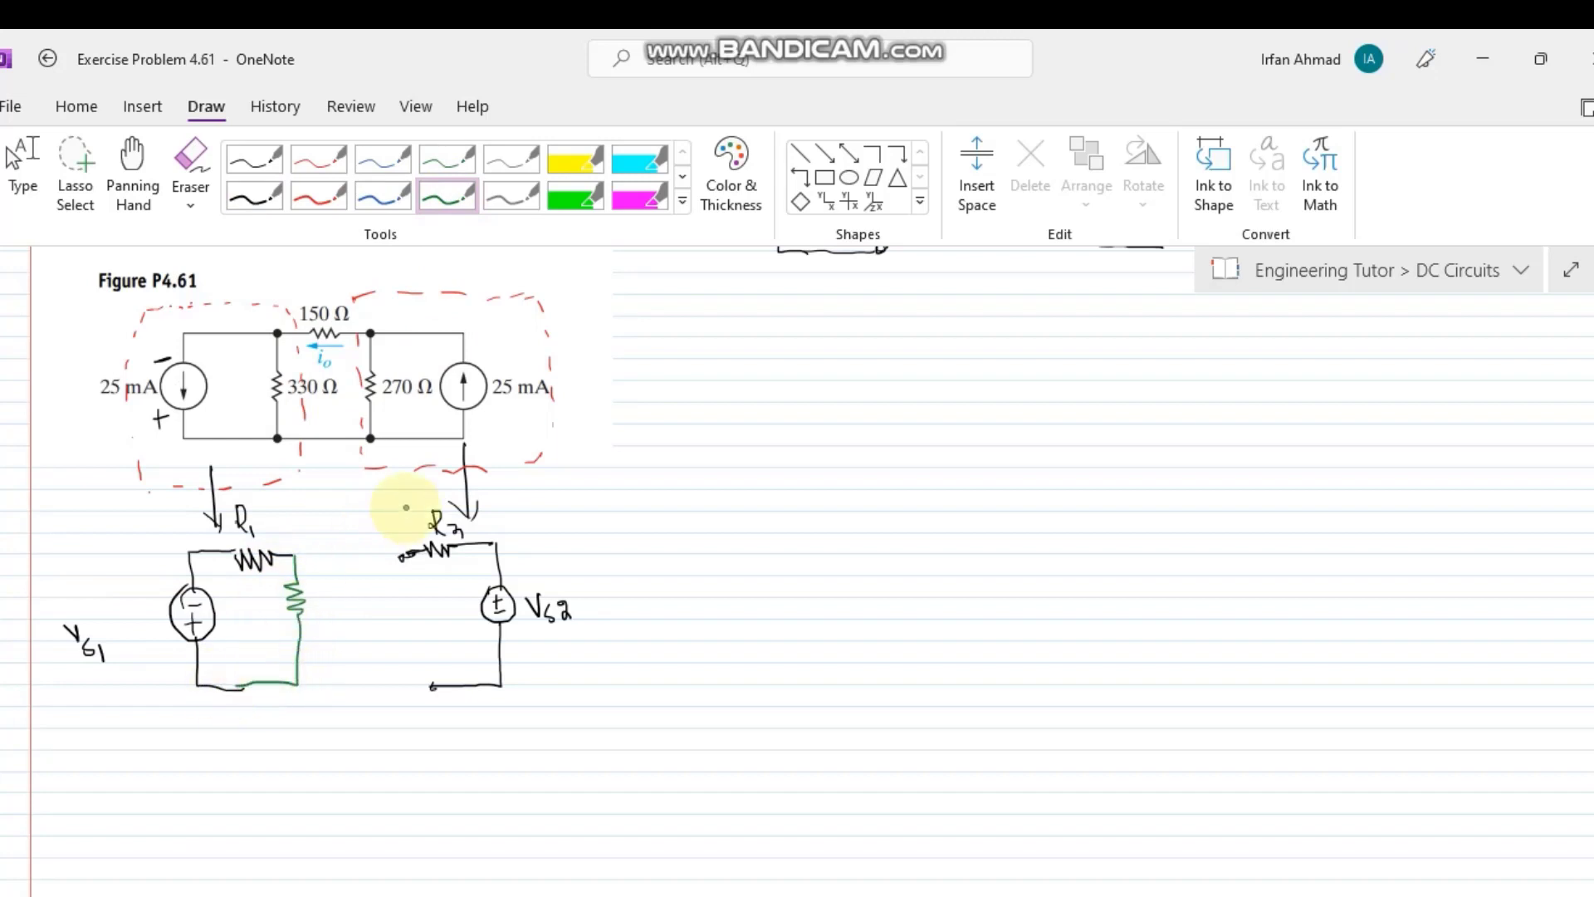
mouse_move(402, 600)
mouse_down()
mouse_move(398, 662)
mouse_move(412, 694)
mouse_move(433, 687)
mouse_up()
drag(296, 555, 402, 558)
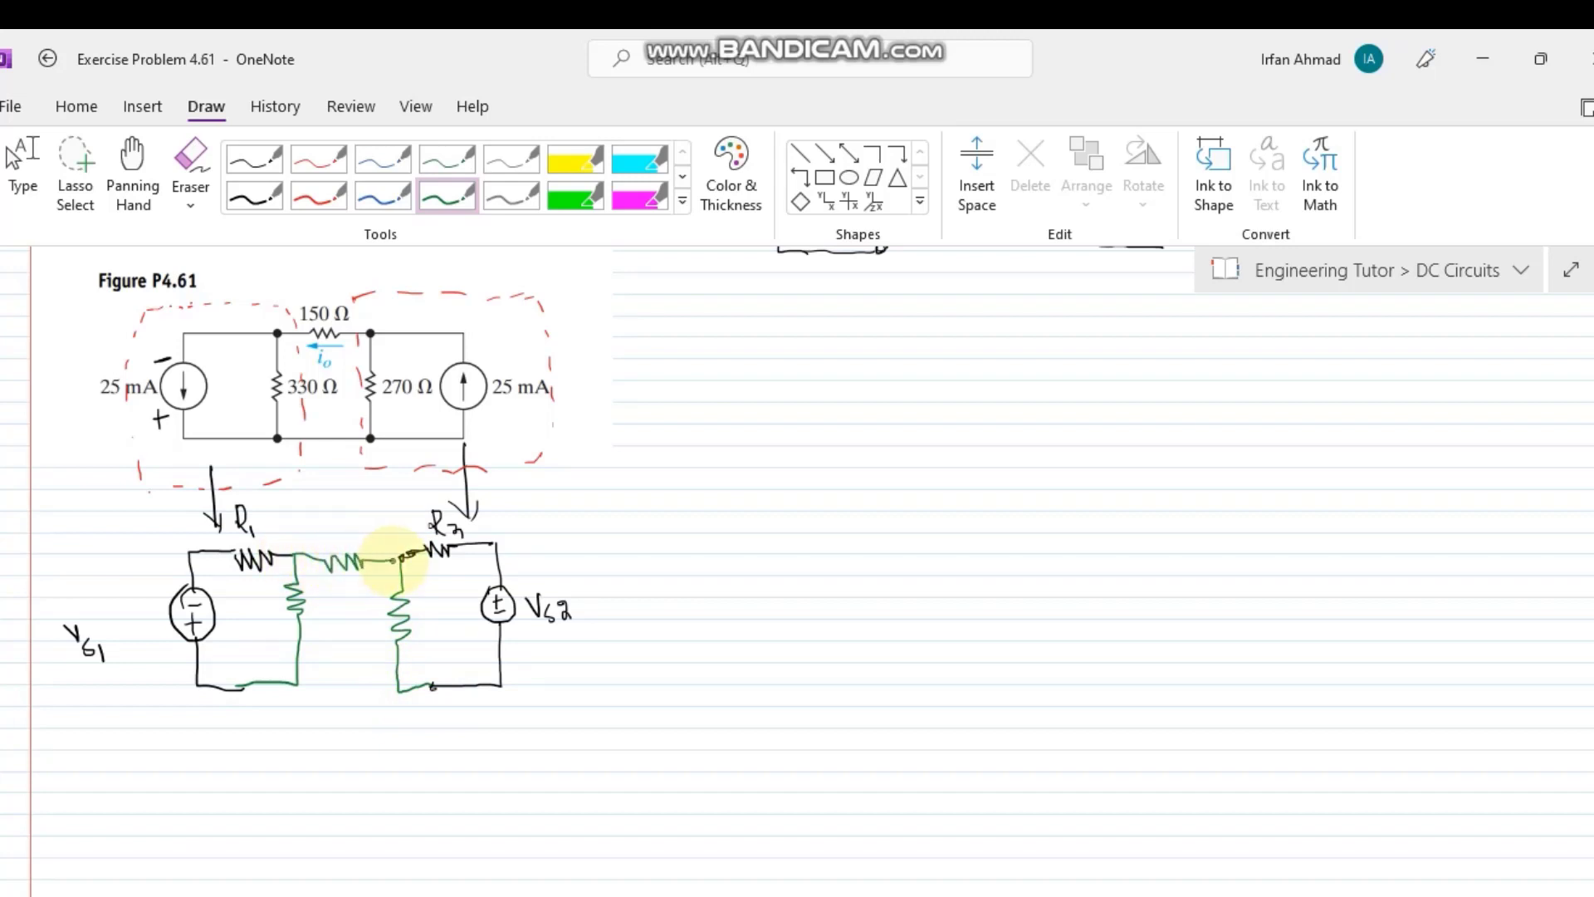
drag(299, 683, 398, 683)
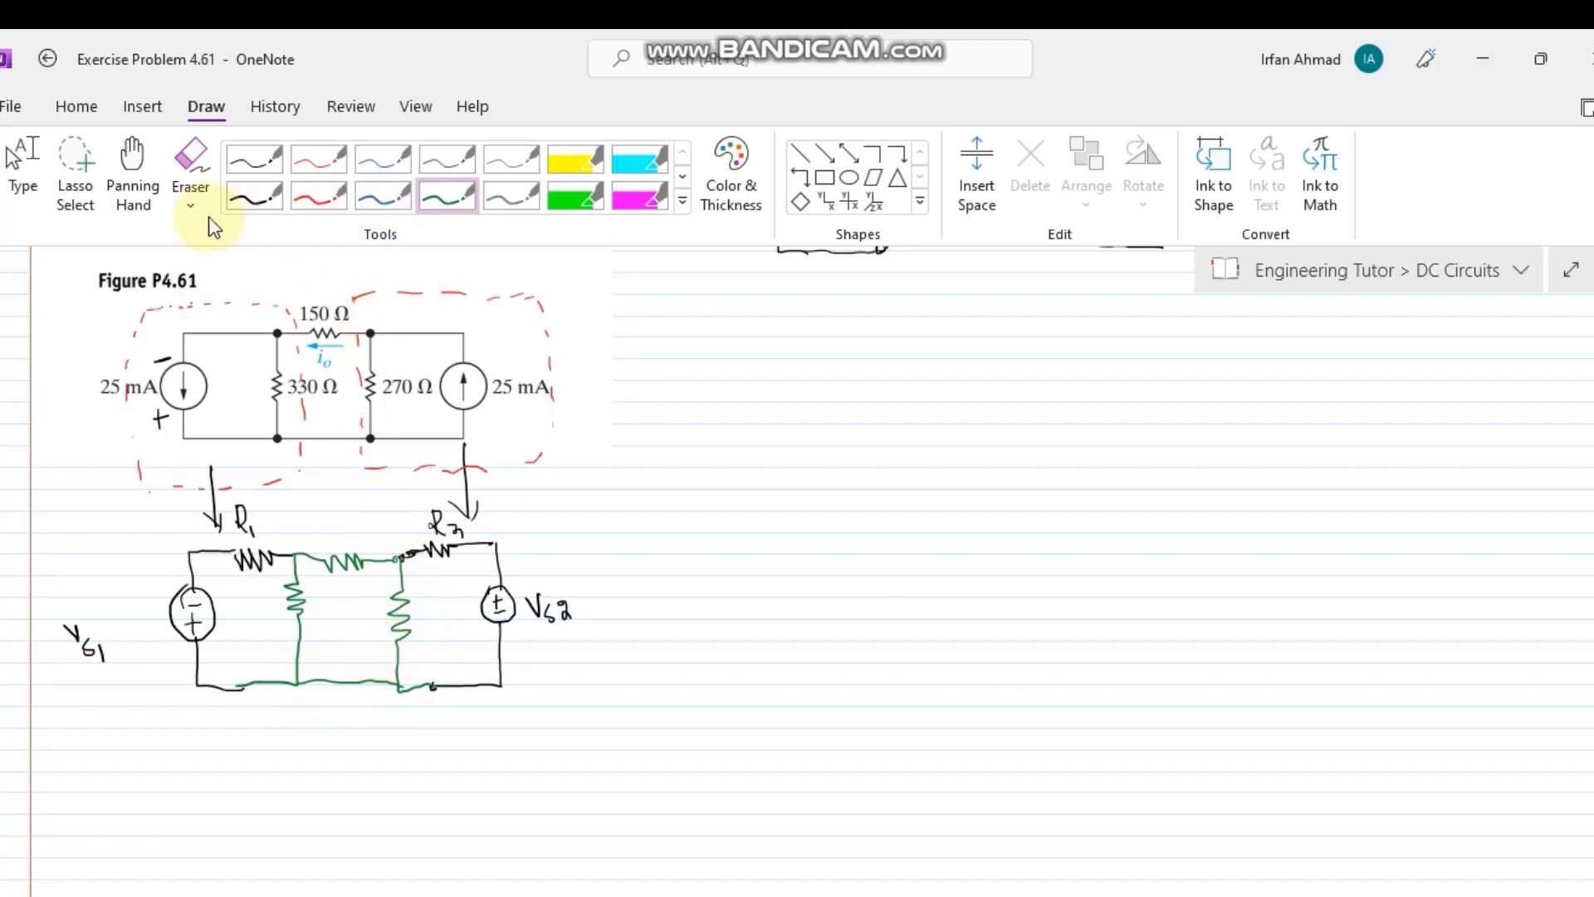
Step: Erase the two extra vertical resistors, complete the green bottom wire, and label the middle resistor 150Ω
click(200, 166)
click(297, 611)
click(396, 617)
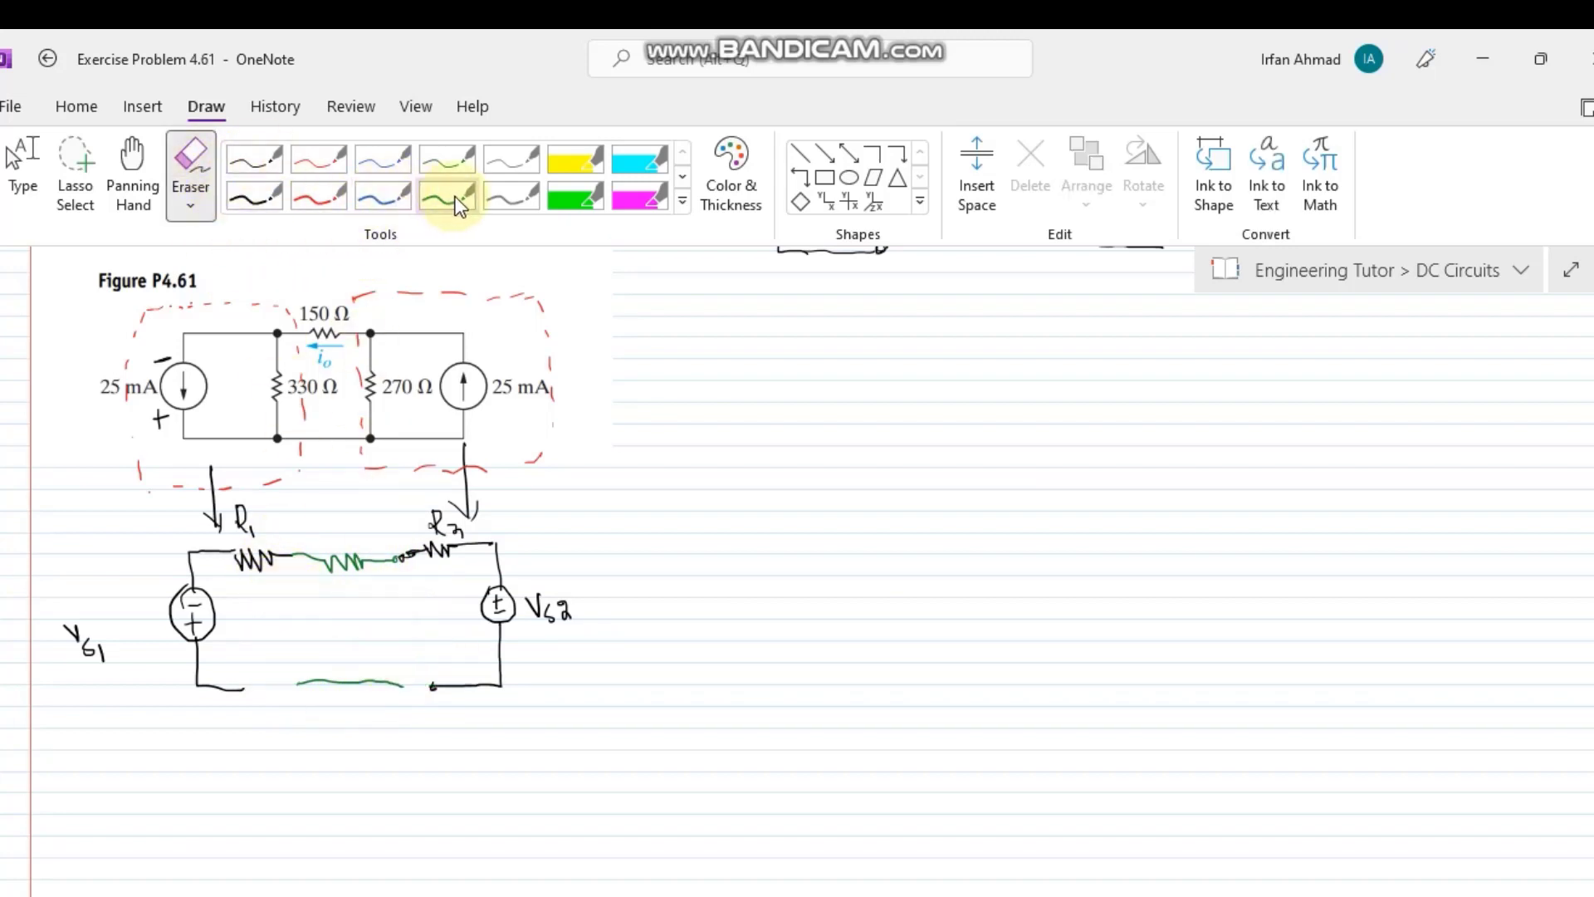
click(446, 197)
drag(242, 688, 298, 682)
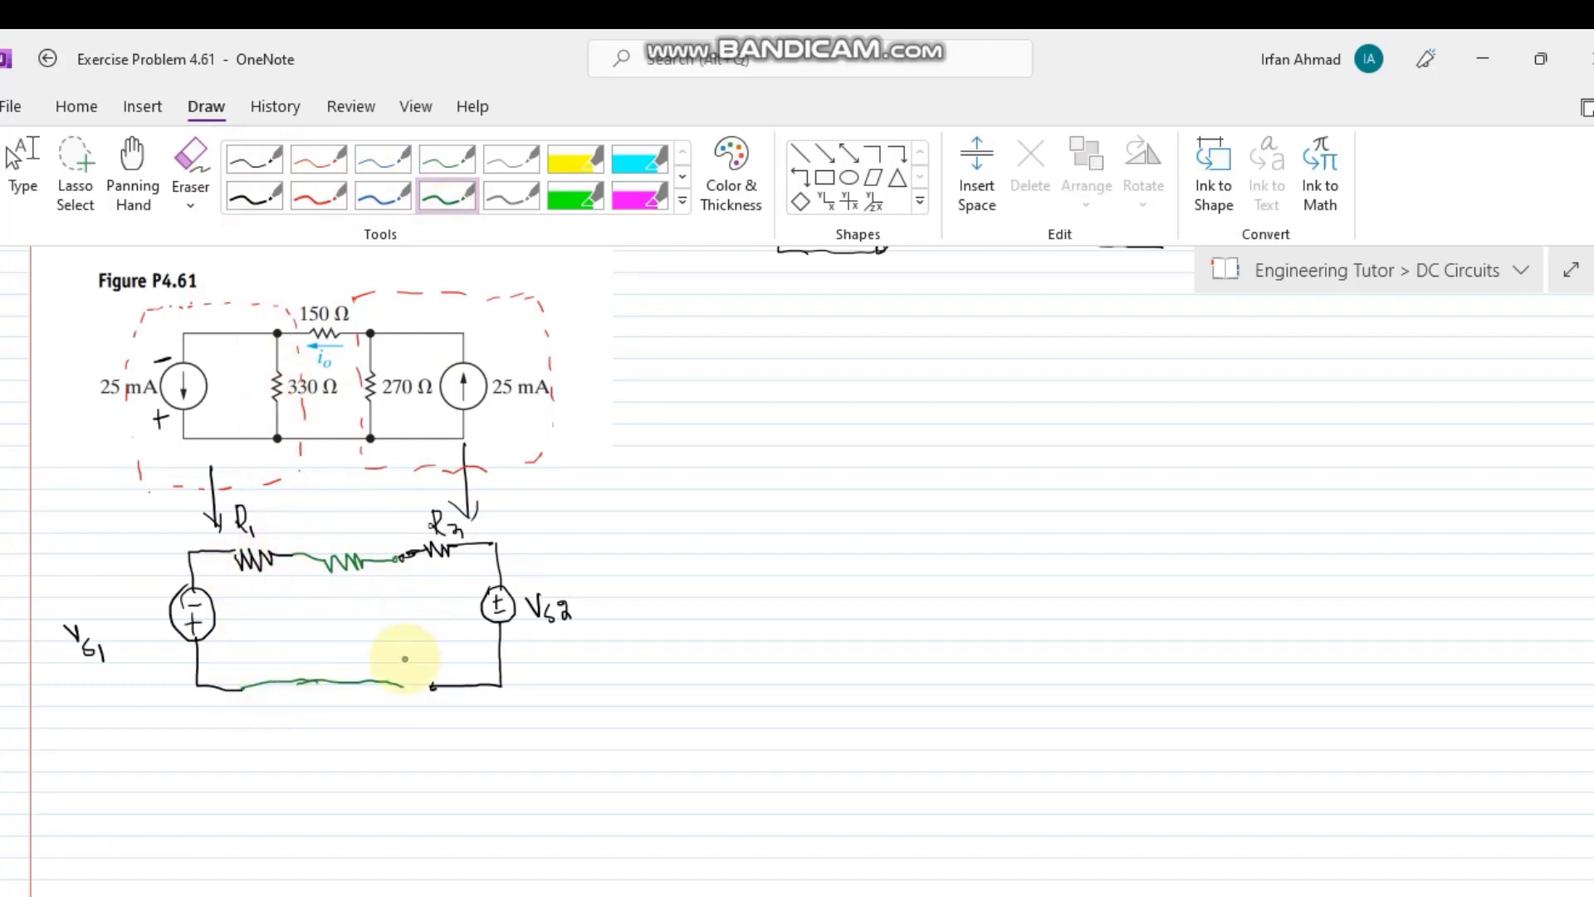
drag(404, 688, 430, 690)
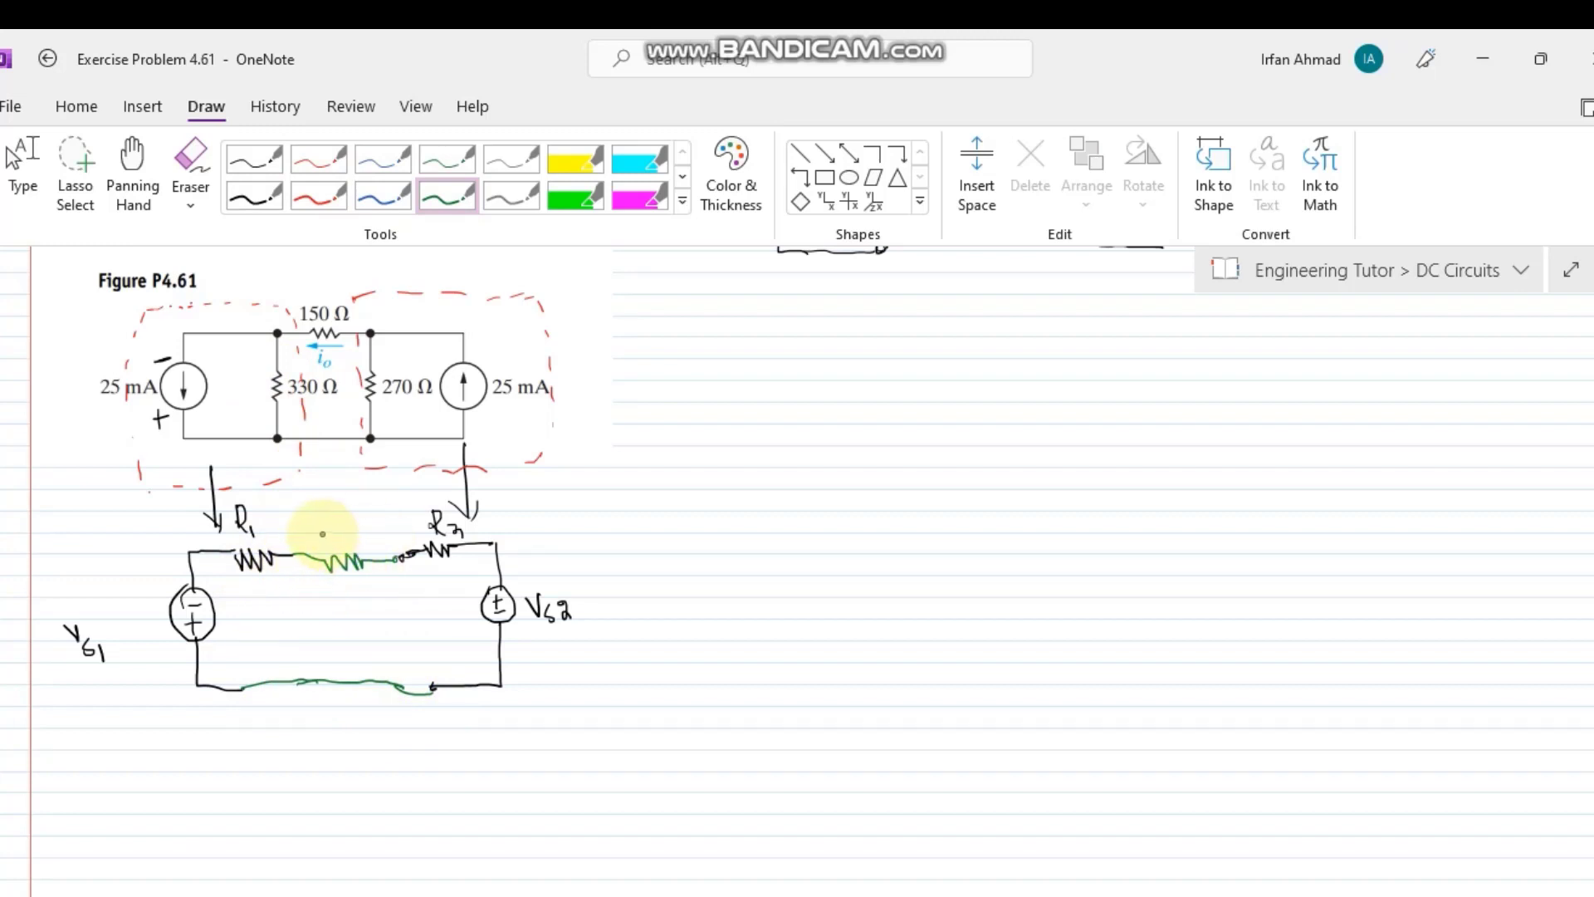
drag(342, 528, 379, 540)
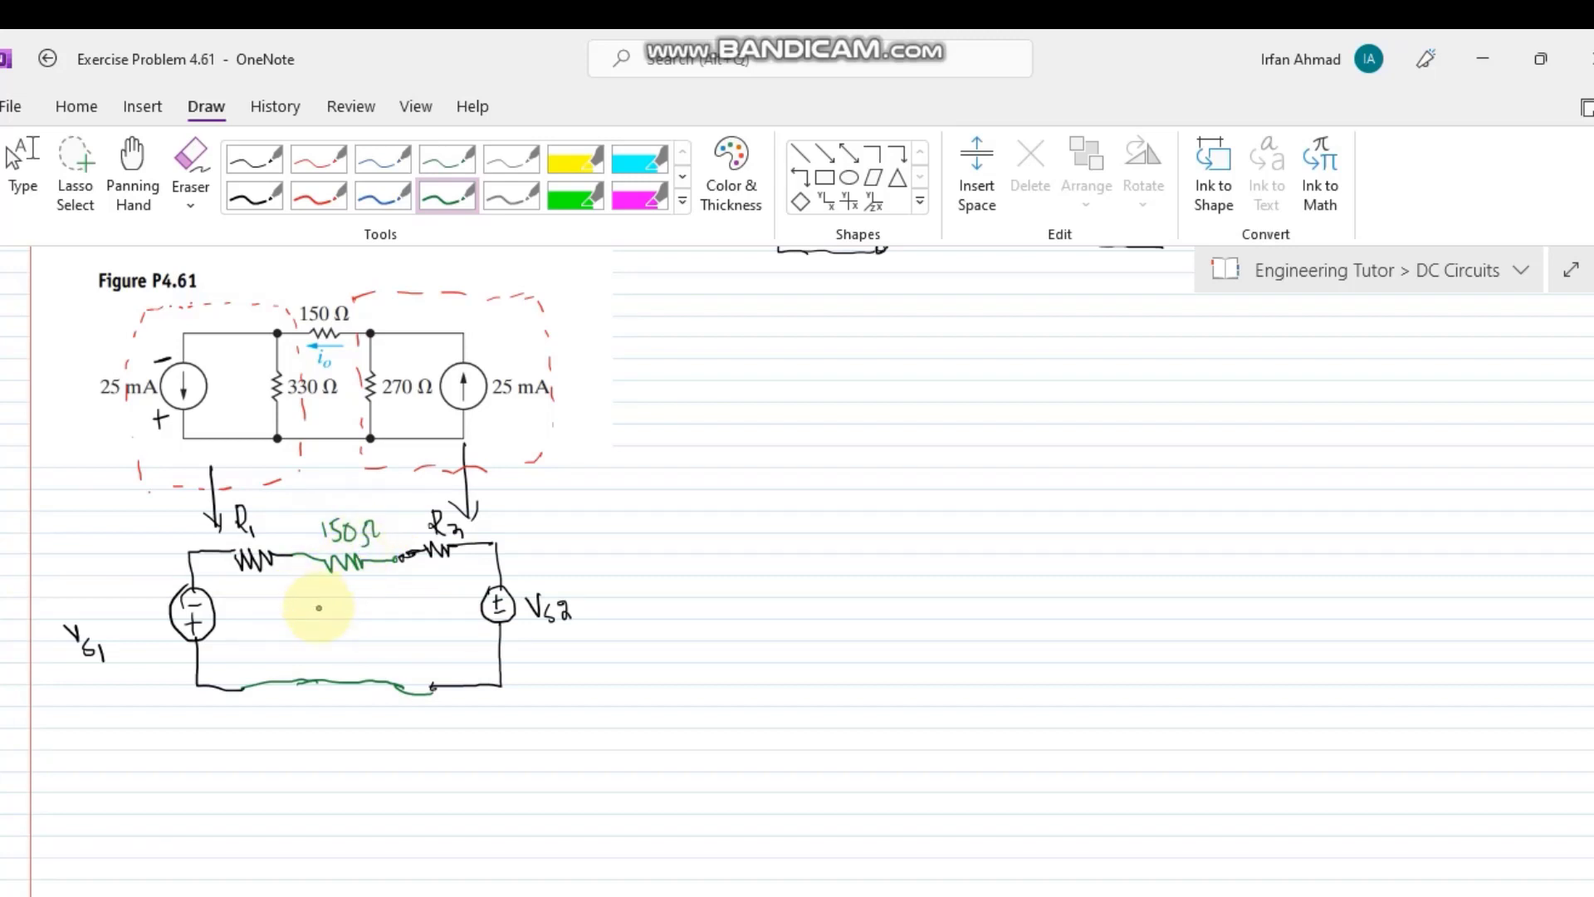
drag(395, 686, 434, 688)
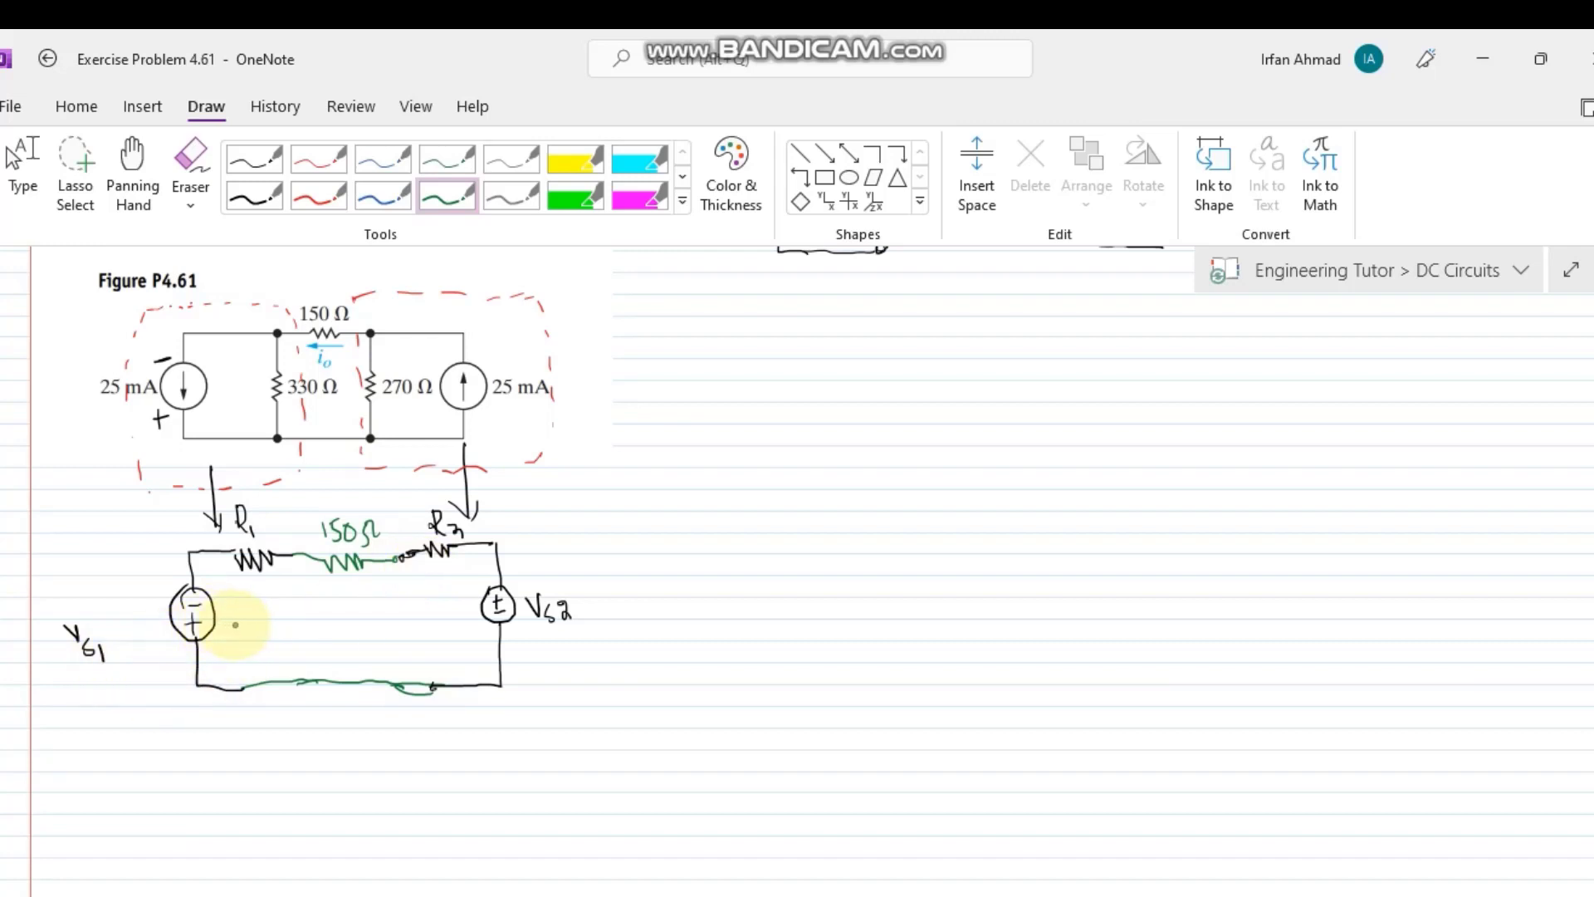
Step: Handwrite "Vs1 ⇒ V = IR = 25mA ×" in black ink to the right of the figure
click(256, 199)
mouse_move(655, 299)
mouse_down()
mouse_move(664, 328)
mouse_move(696, 316)
mouse_move(689, 330)
mouse_up()
click(145, 424)
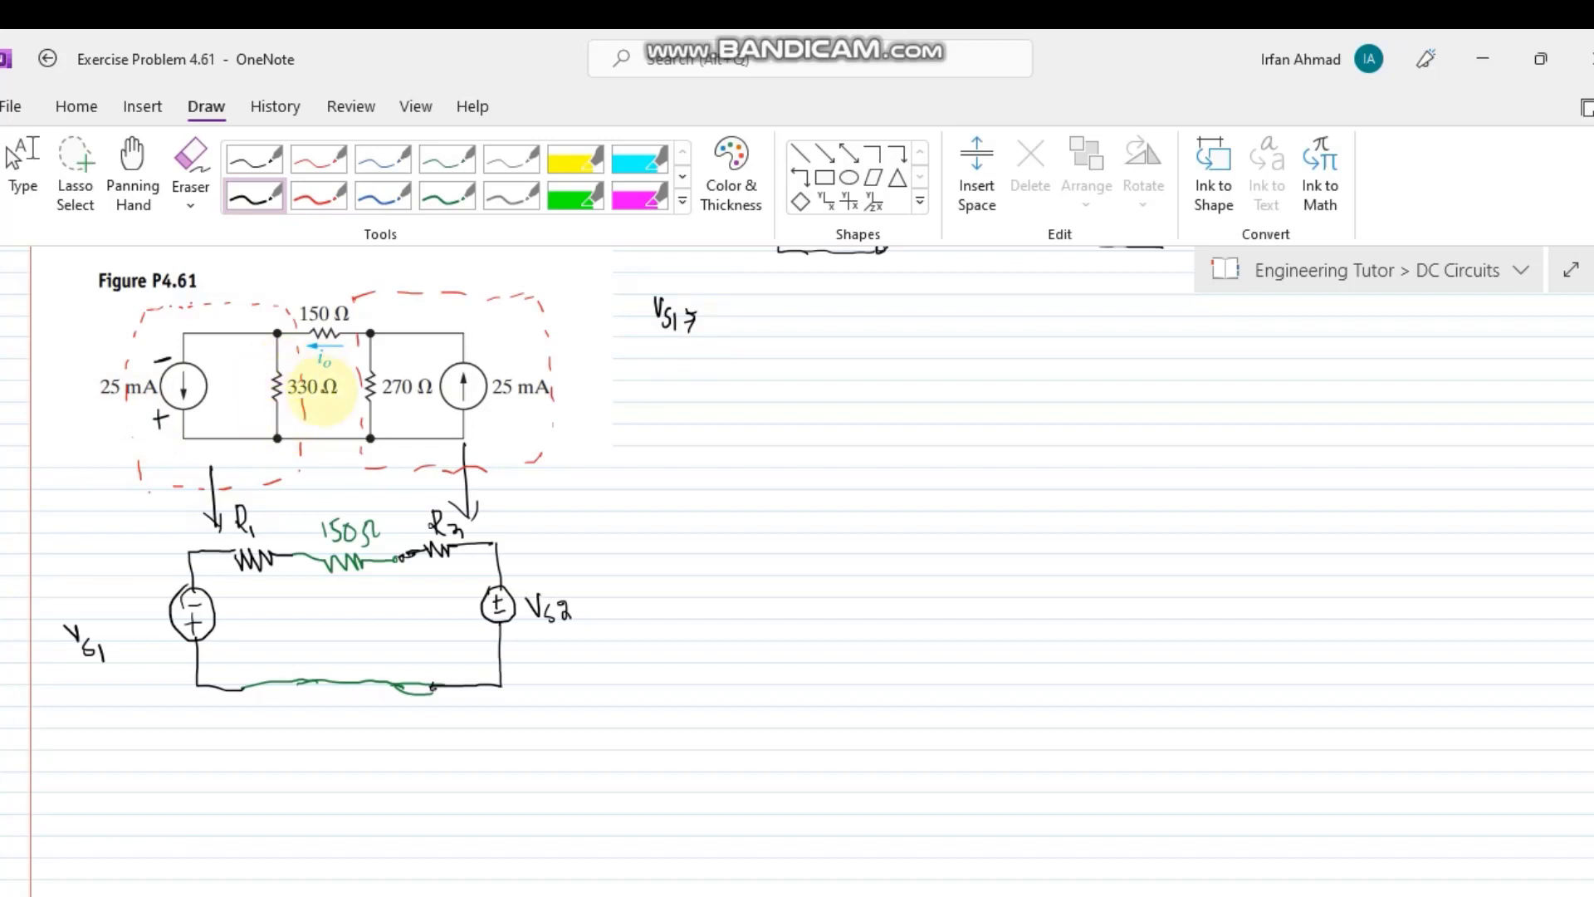
mouse_move(731, 304)
mouse_down()
mouse_move(736, 326)
mouse_move(745, 304)
mouse_move(762, 331)
mouse_move(803, 339)
mouse_move(864, 312)
mouse_move(870, 336)
mouse_move(887, 309)
mouse_up()
click(750, 327)
click(790, 318)
drag(891, 334, 932, 322)
mouse_move(943, 313)
mouse_down()
mouse_move(957, 333)
mouse_move(945, 332)
mouse_up()
click(971, 342)
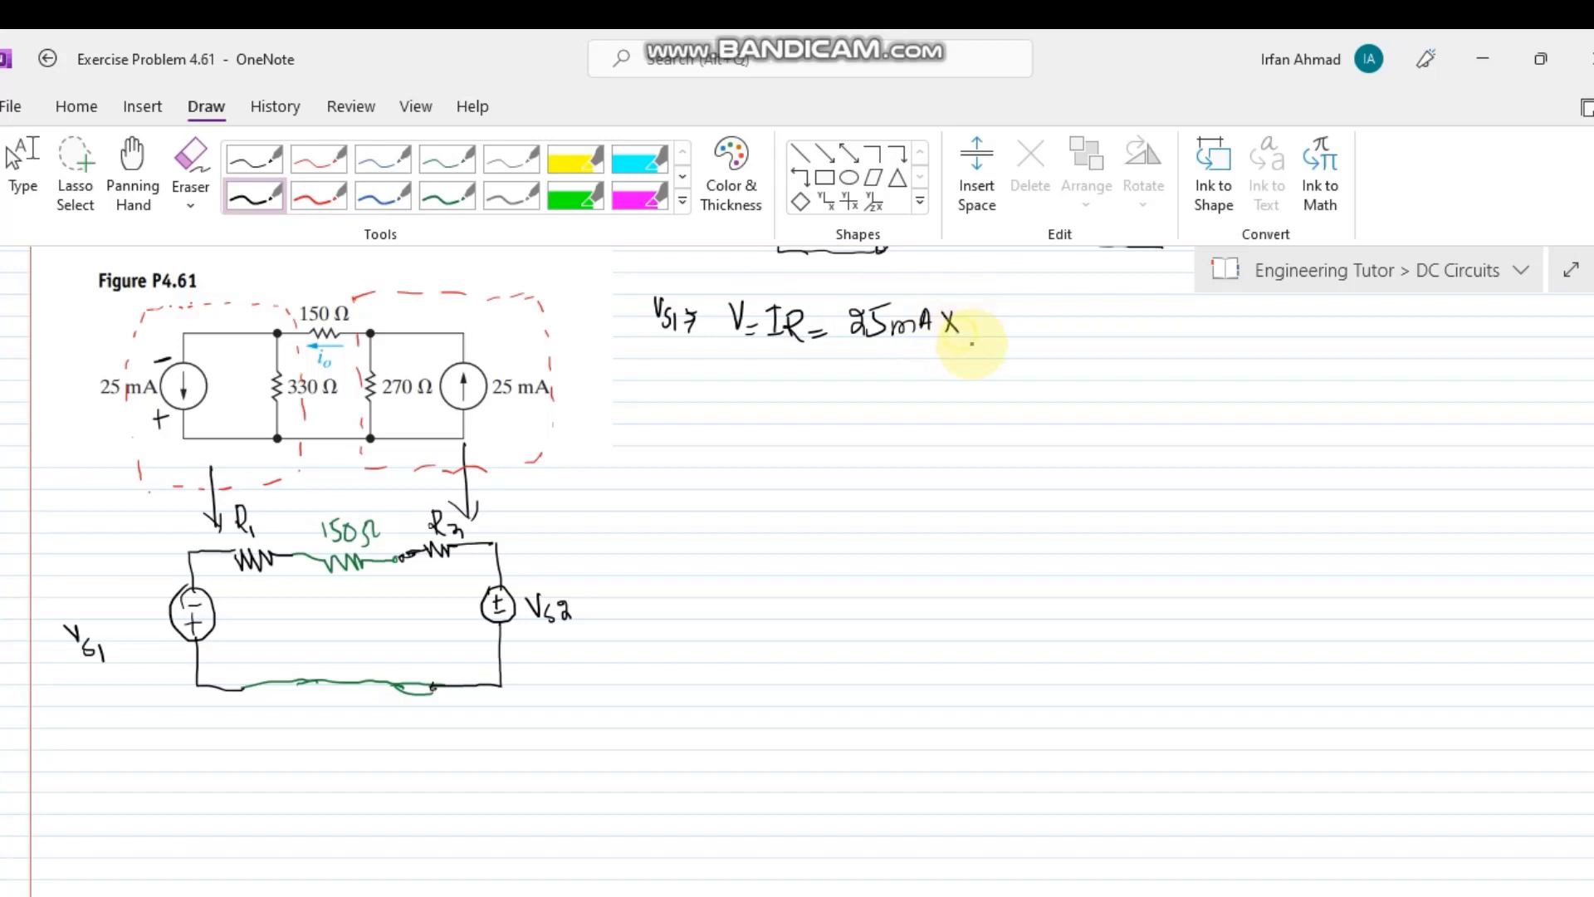